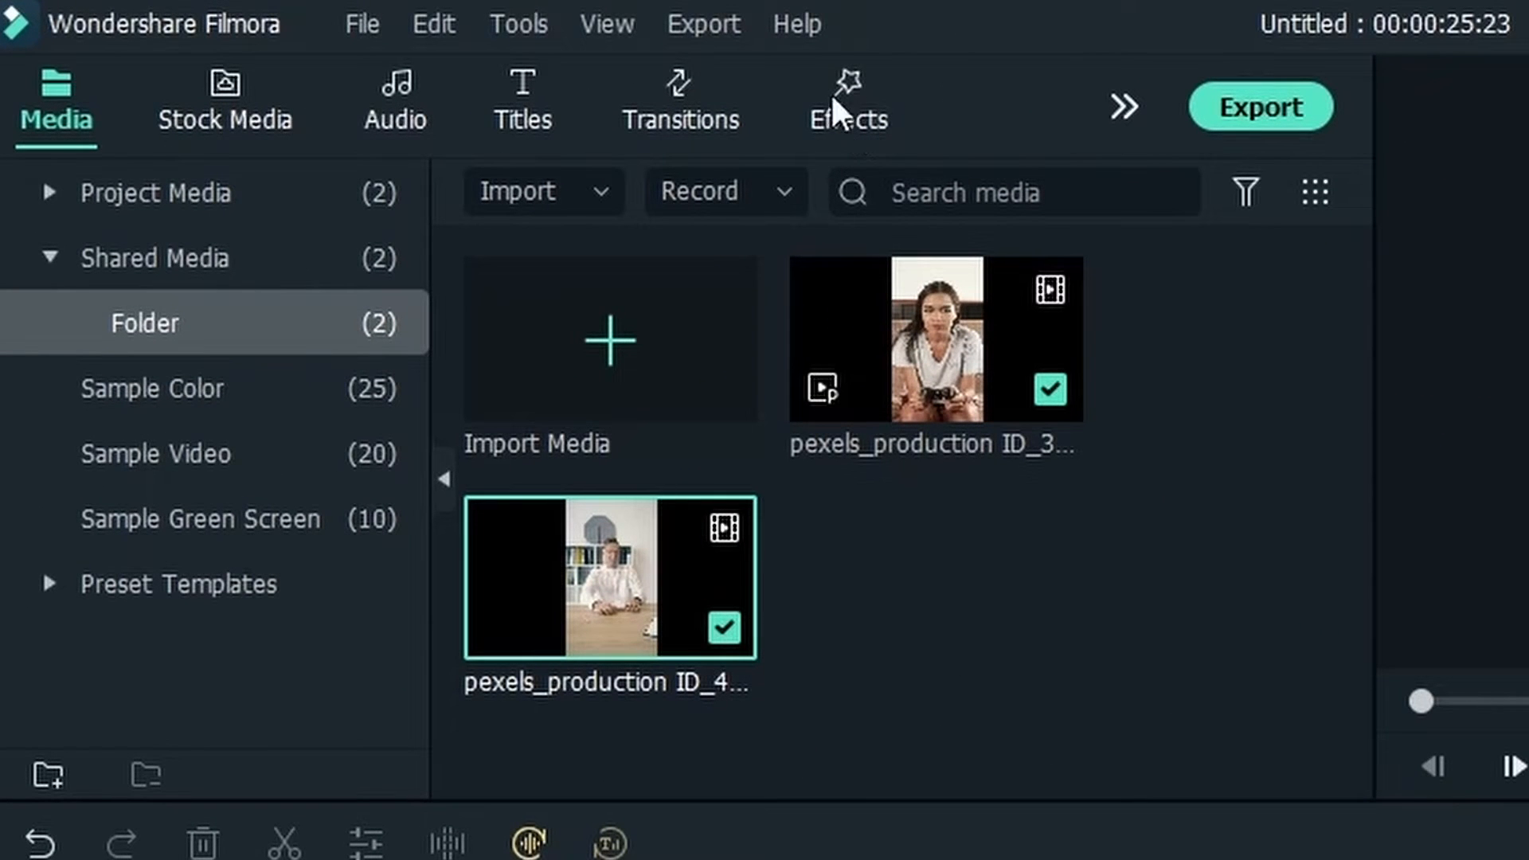
- Search the effects library for "toad face" and download the Arstickers Toad Face effect
{"action": "left_click", "coordinate": [844, 89]}
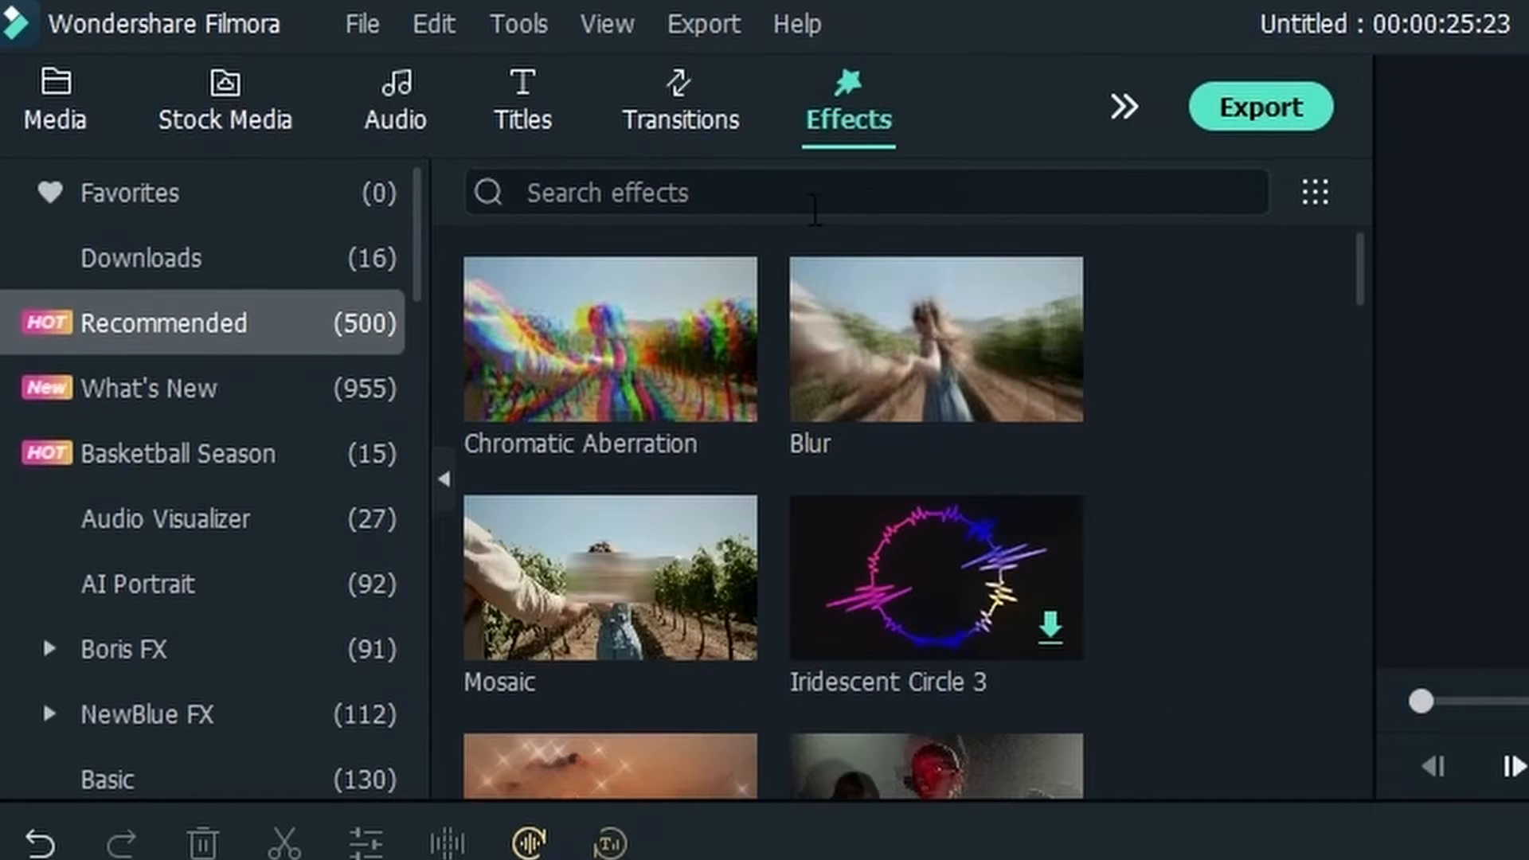
{"action": "left_click", "coordinate": [744, 195]}
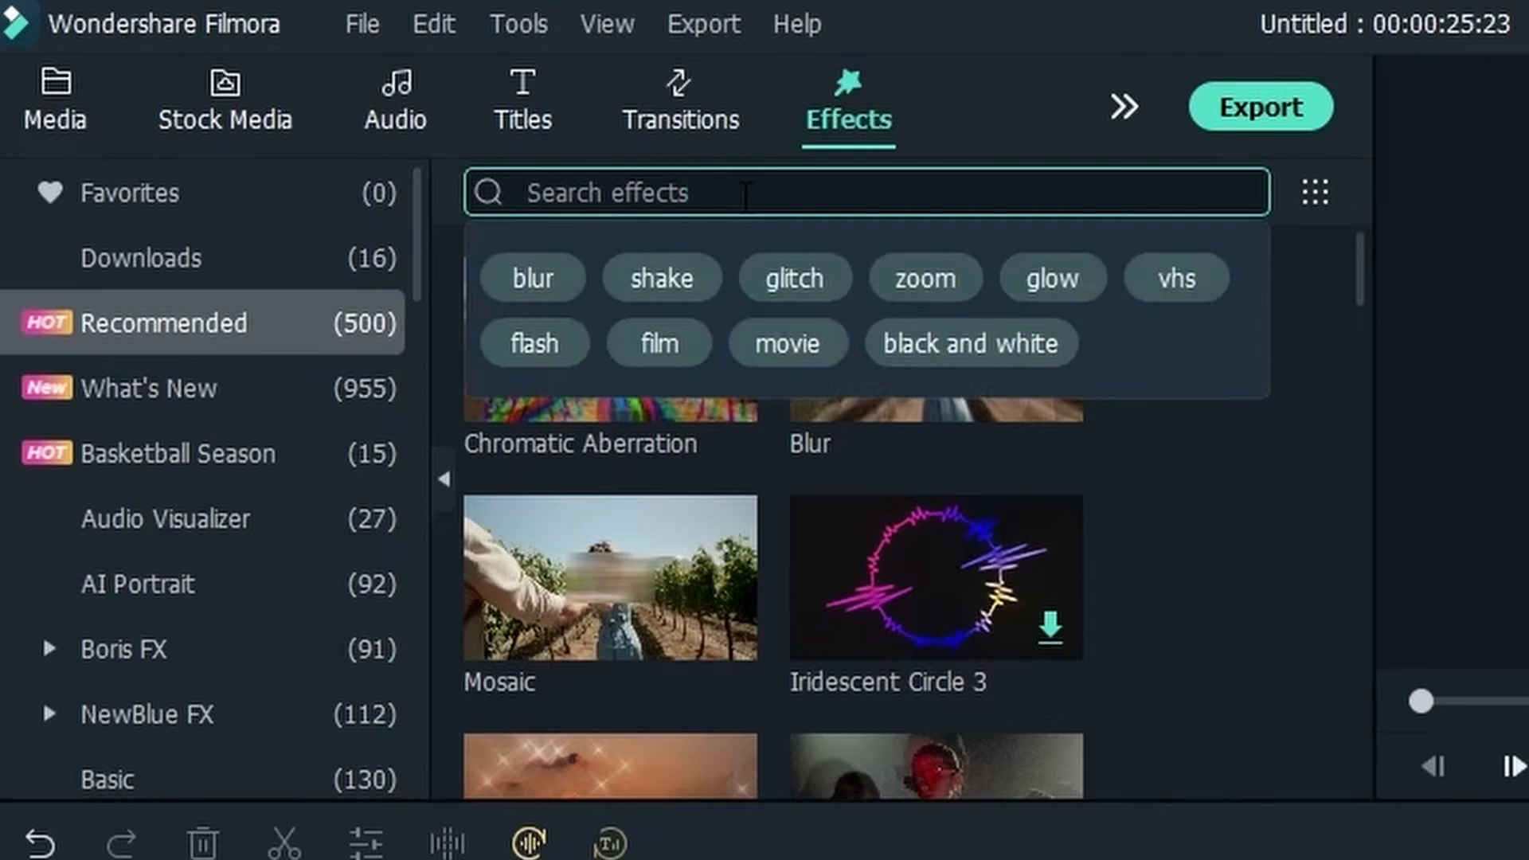
{"action": "type", "text": "toad face"}
{"action": "key", "text": "Return"}
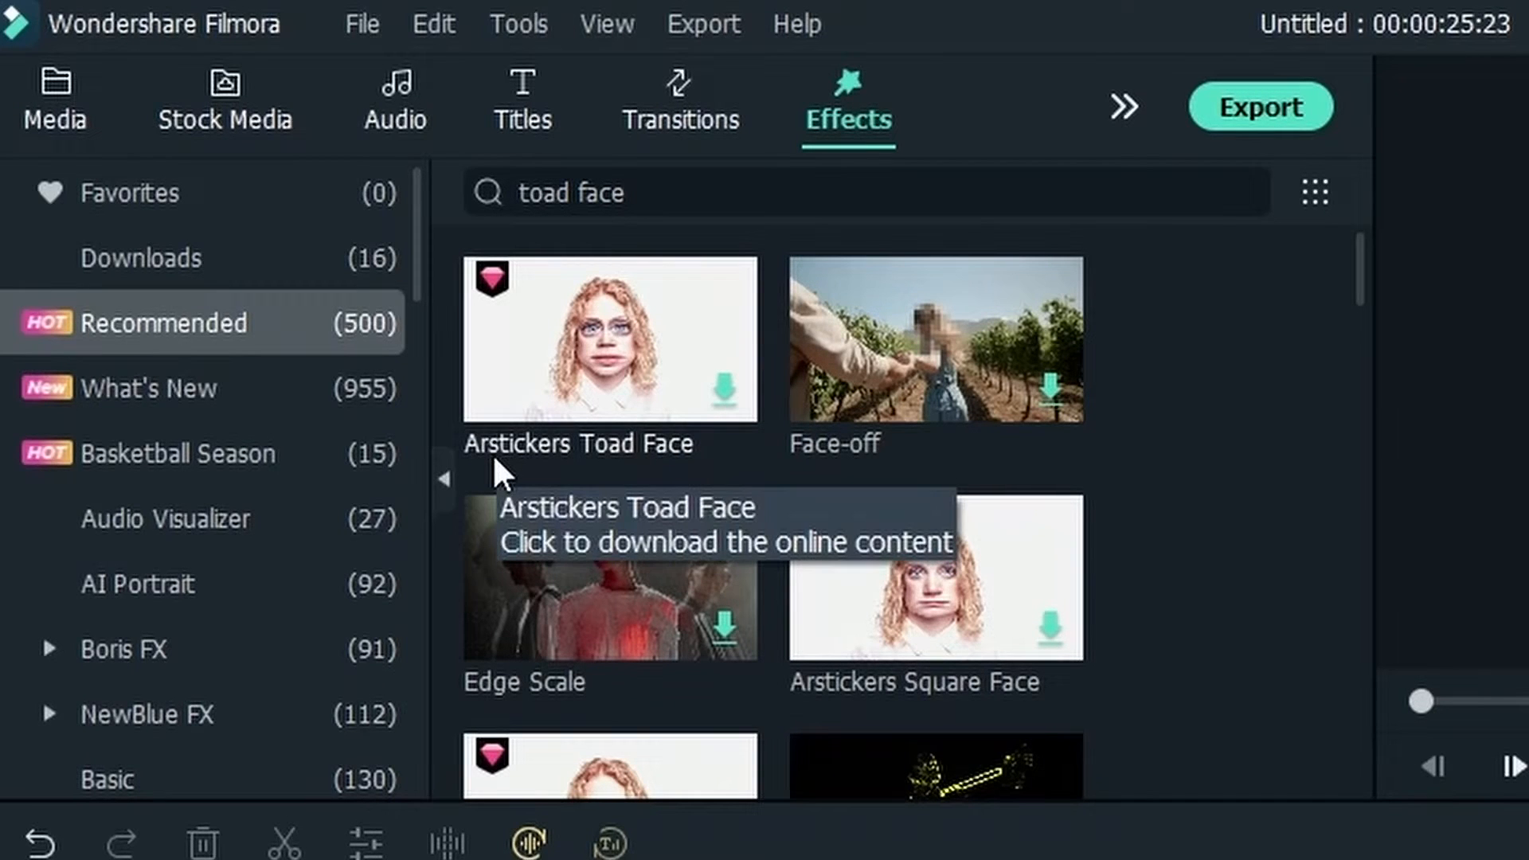
{"action": "left_click", "coordinate": [726, 394]}
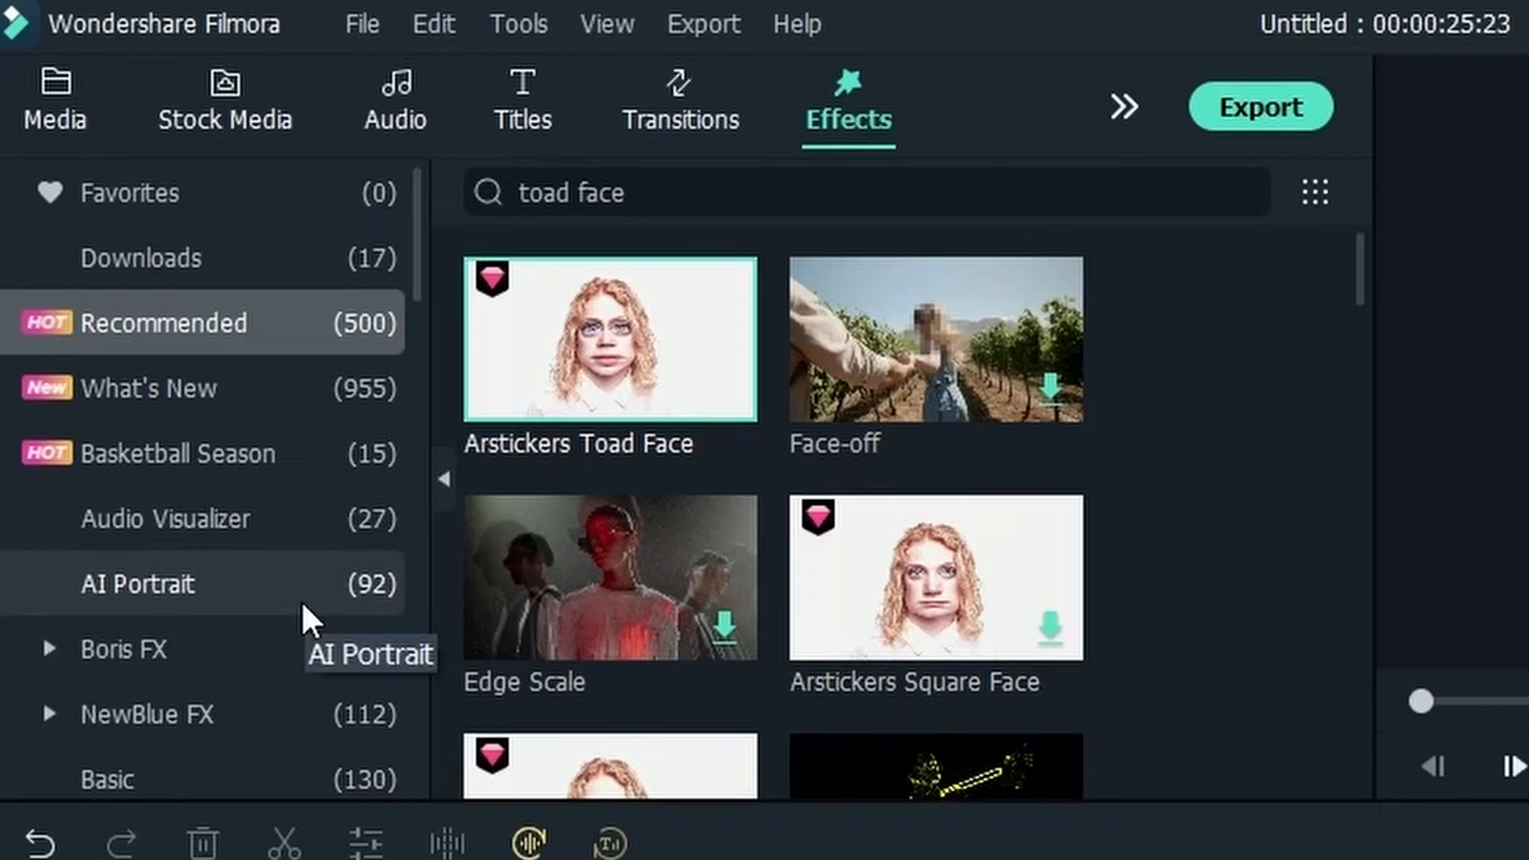
- Browse the AR Stickers effects category to examine the available face effects
{"action": "scroll", "coordinate": [263, 351], "scroll_direction": "down", "scroll_amount": 5}
{"action": "scroll", "coordinate": [266, 453], "scroll_direction": "down", "scroll_amount": 5}
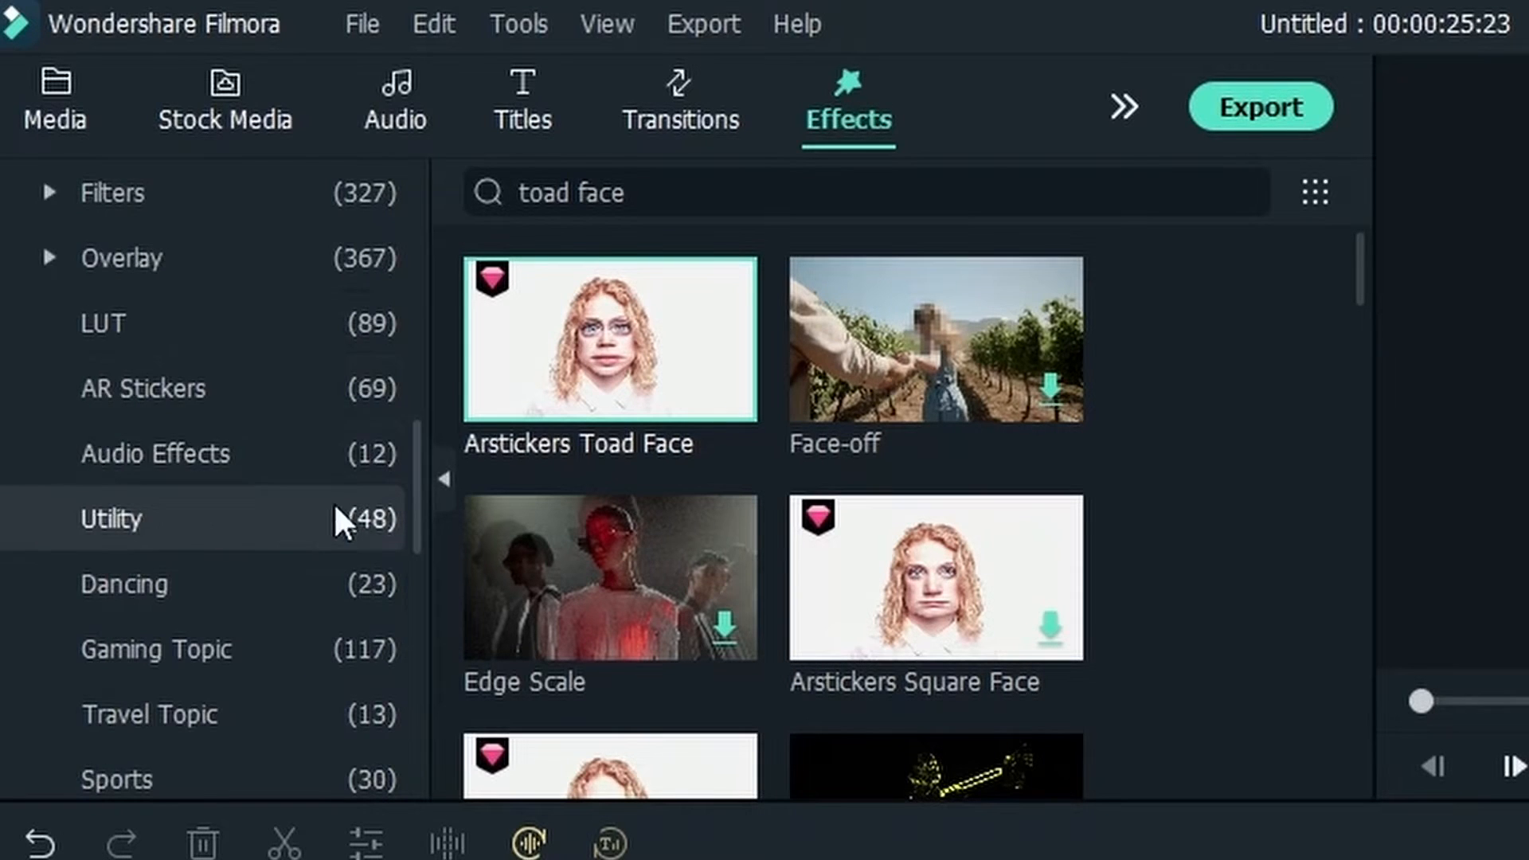
{"action": "left_click", "coordinate": [217, 390]}
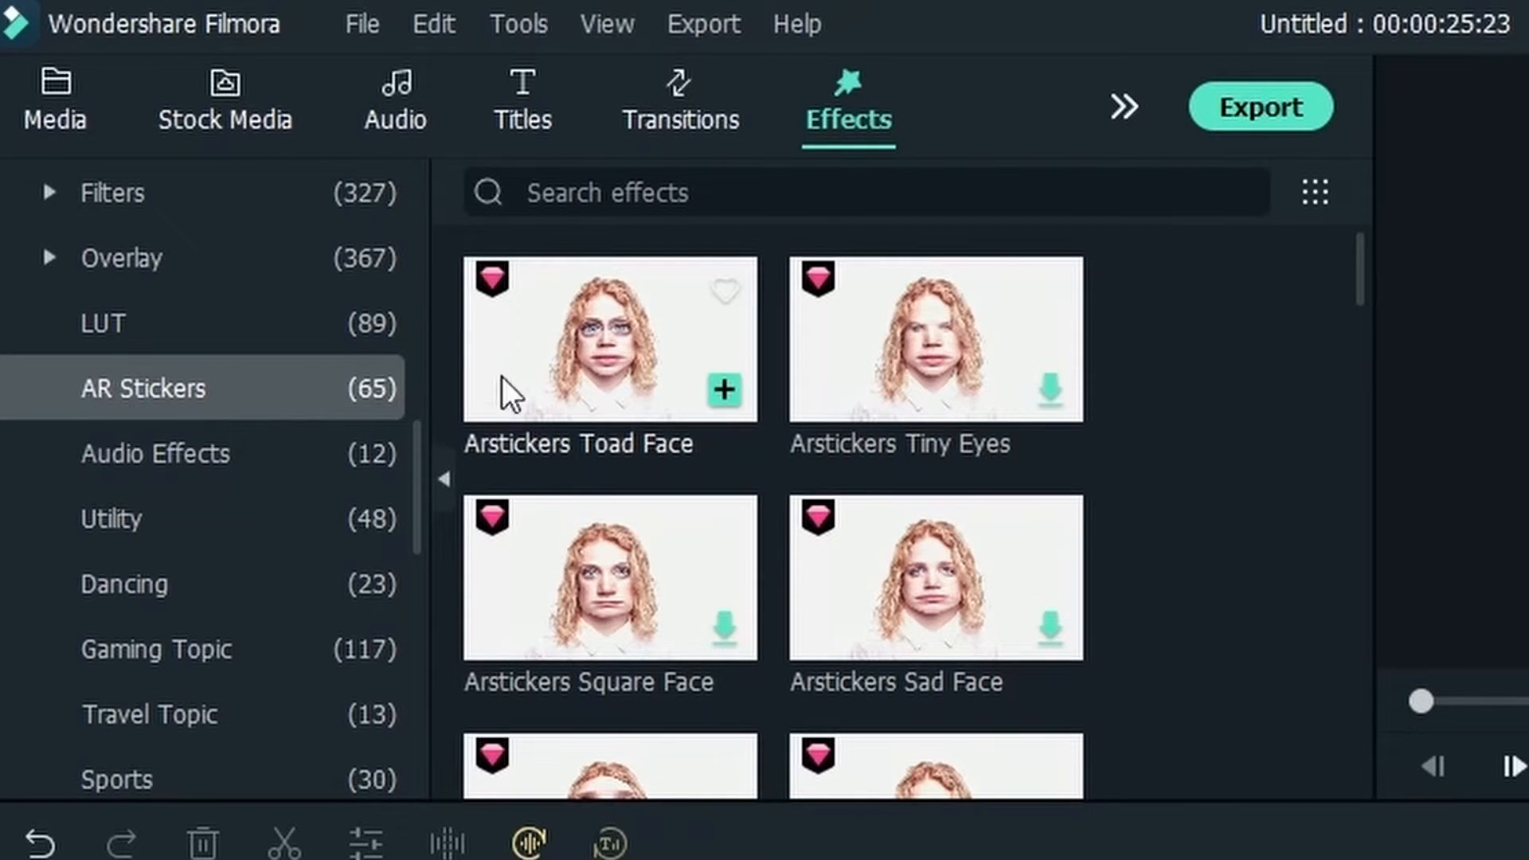
{"action": "scroll", "coordinate": [1120, 500], "scroll_direction": "down", "scroll_amount": 10}
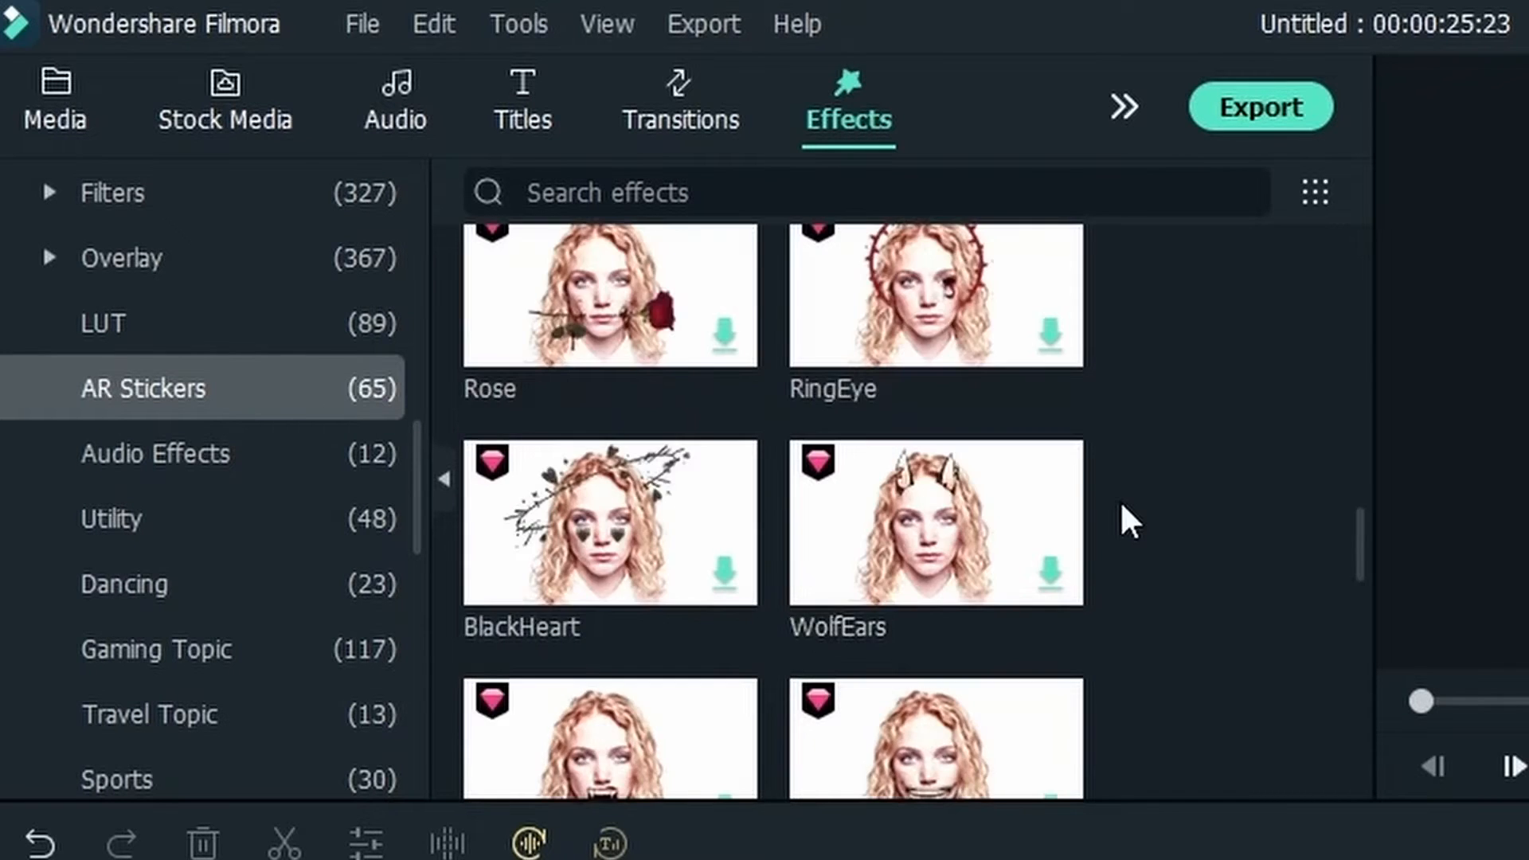
{"action": "scroll", "coordinate": [1153, 490], "scroll_direction": "up", "scroll_amount": 3}
{"action": "scroll", "coordinate": [1153, 490], "scroll_direction": "up", "scroll_amount": 10}
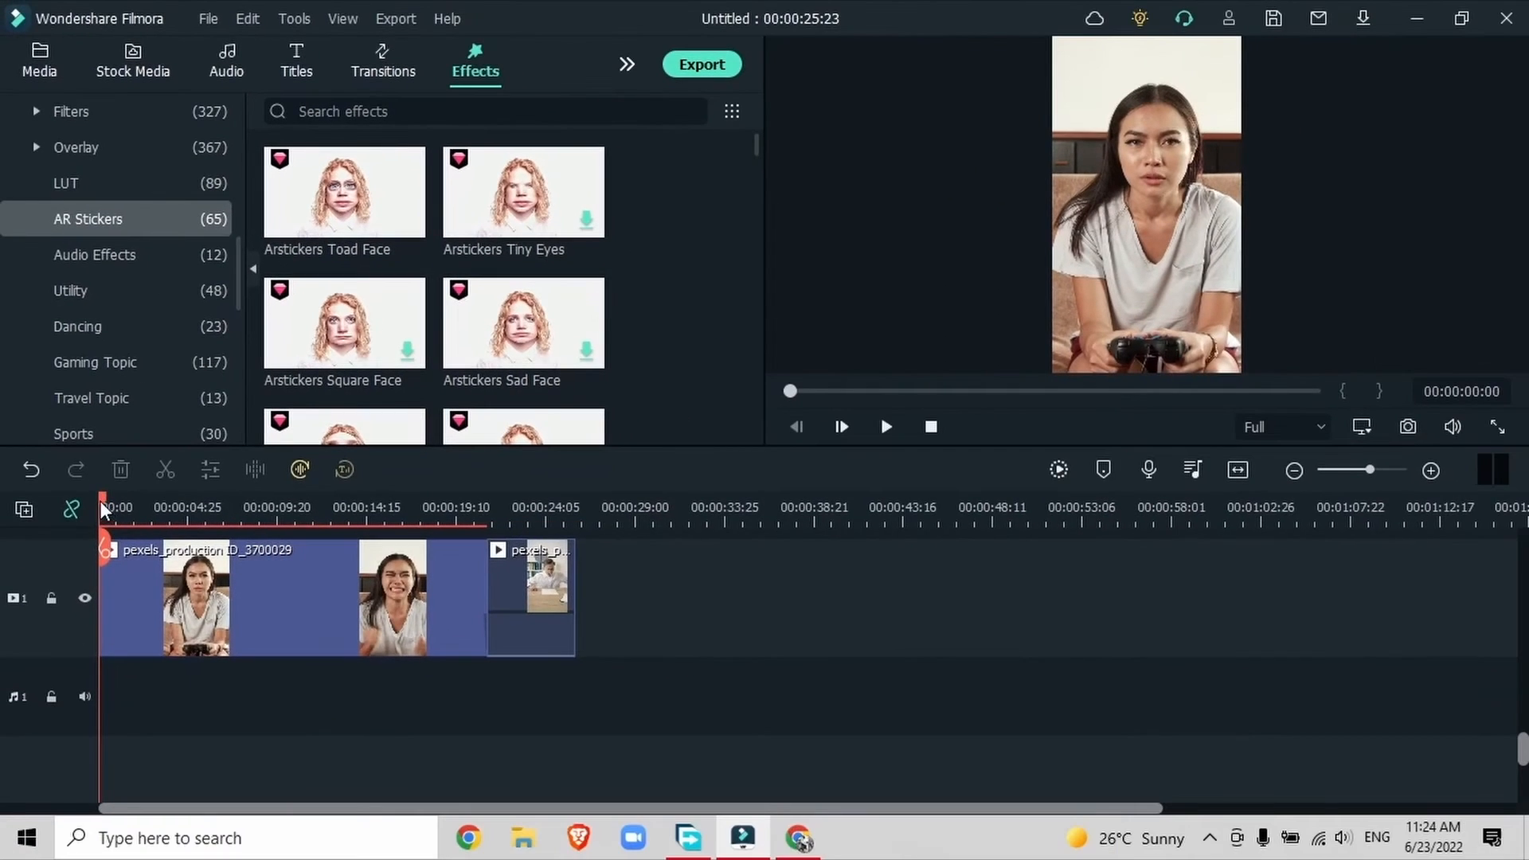
- Split the first clip of the woman at about 00:00:13:08 and move its second part up to track 2
{"action": "left_click_drag", "start_coordinate": [123, 646], "coordinate": [236, 647]}
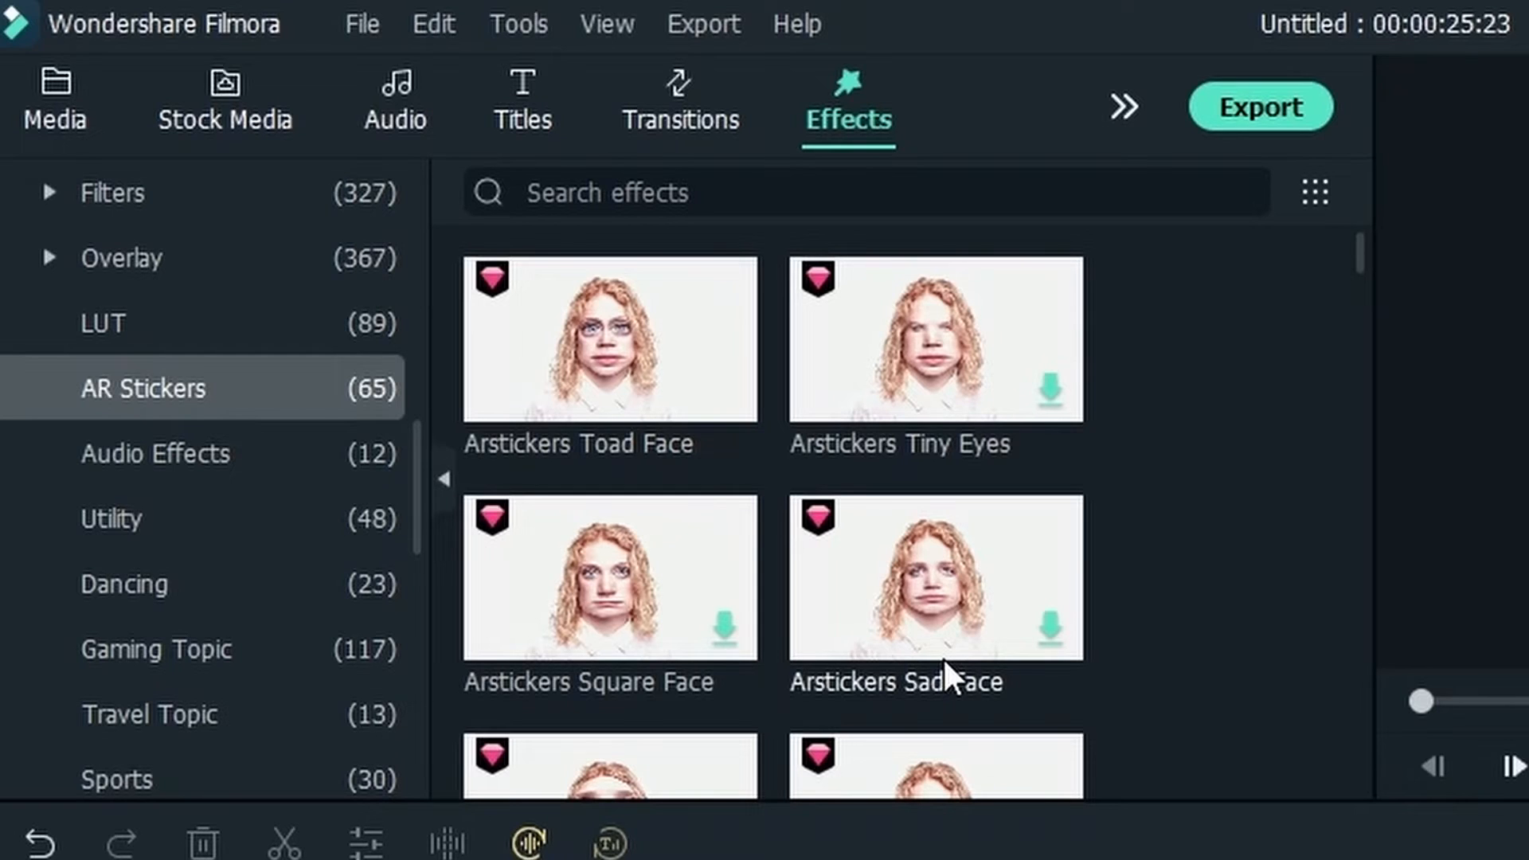
{"action": "left_click_drag", "start_coordinate": [383, 531], "coordinate": [607, 394]}
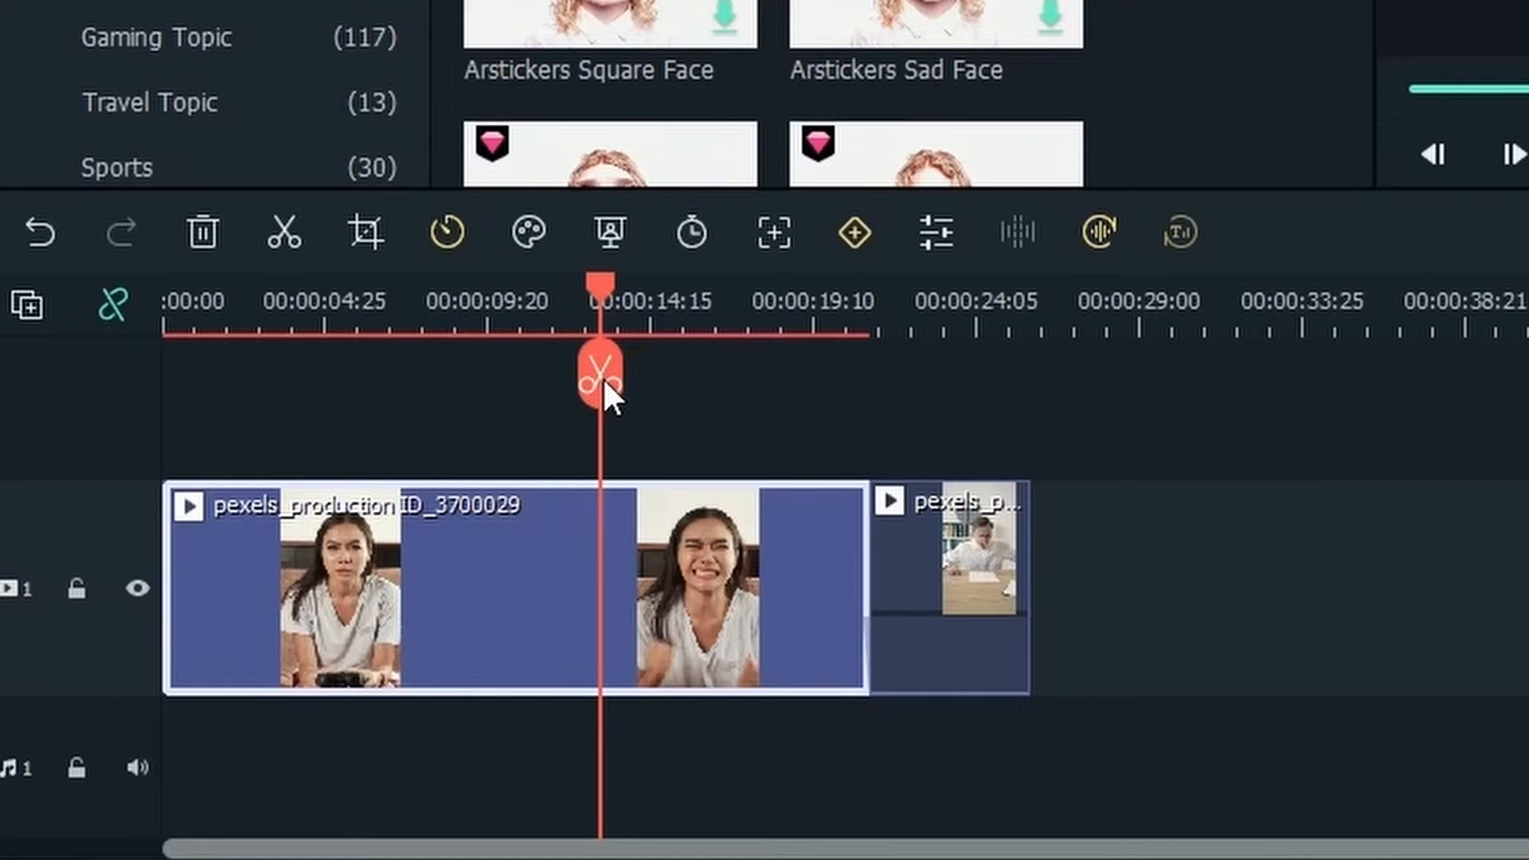
{"action": "left_click_drag", "start_coordinate": [600, 296], "coordinate": [610, 298]}
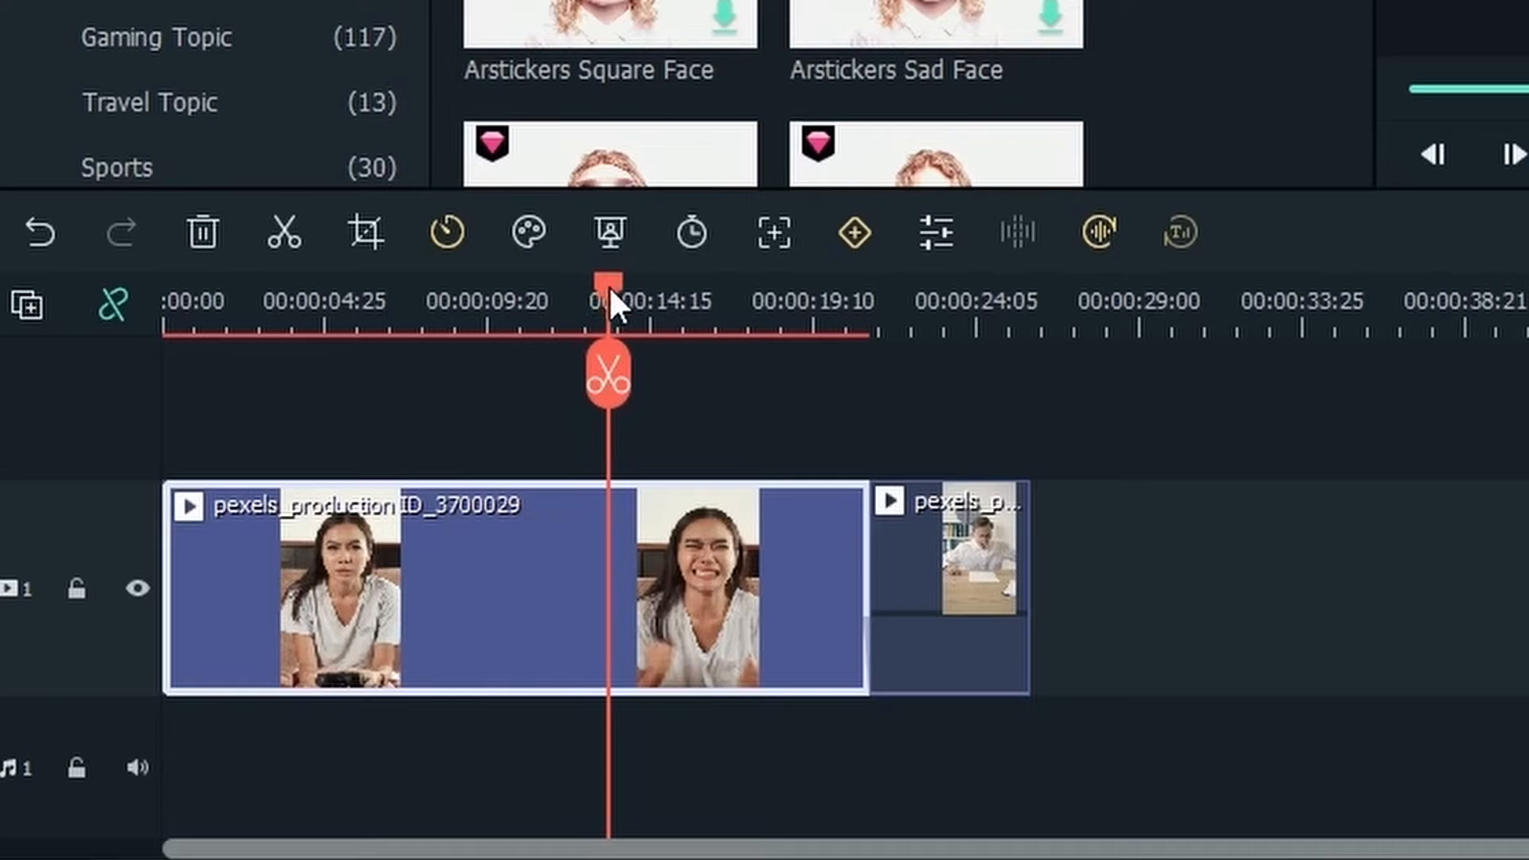
{"action": "left_click", "coordinate": [608, 375]}
{"action": "left_click_drag", "start_coordinate": [723, 667], "coordinate": [711, 446]}
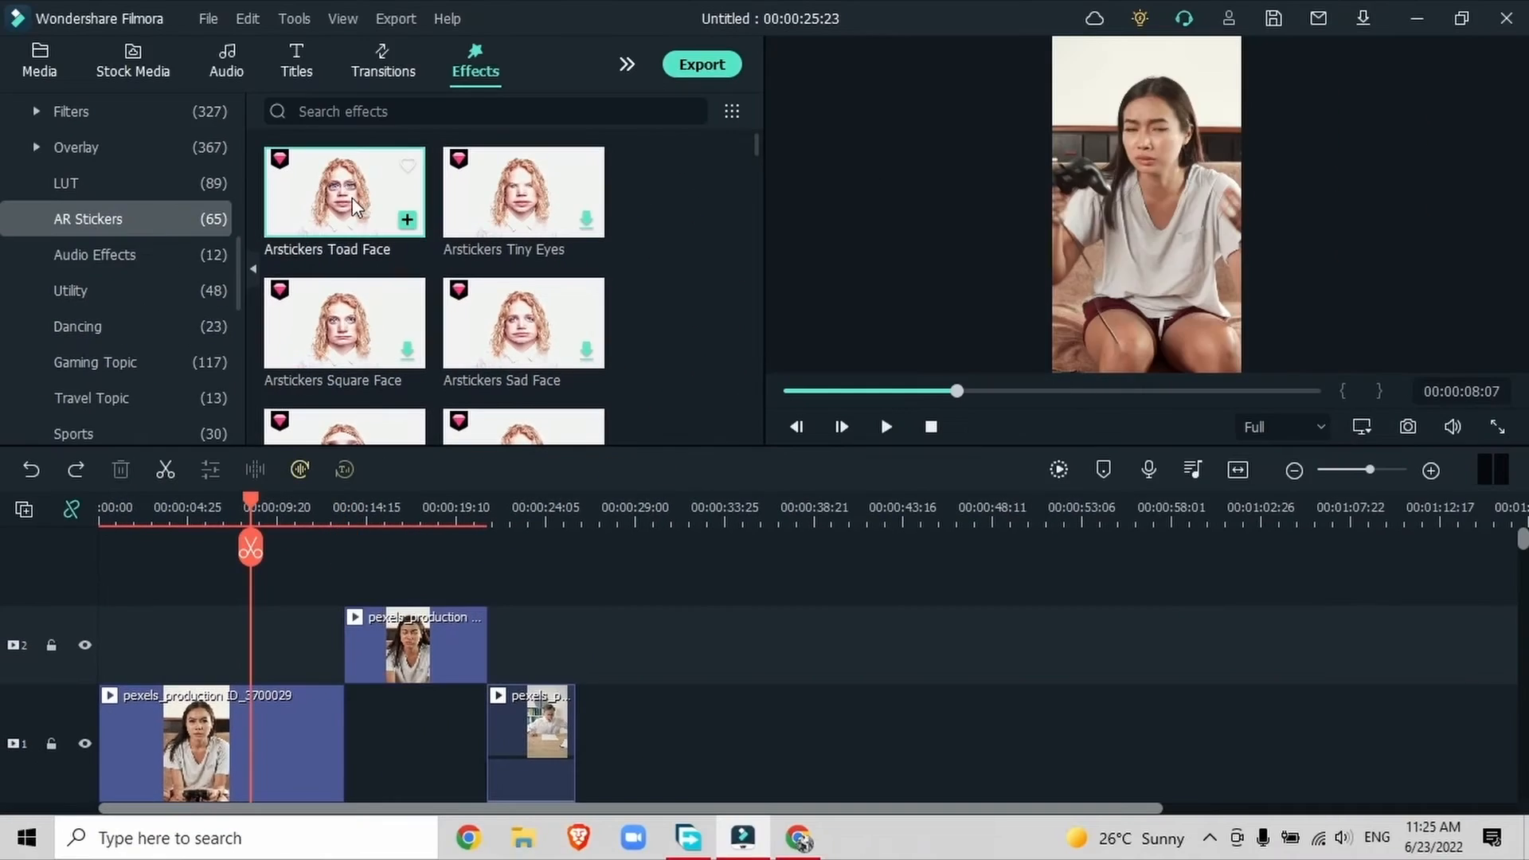
- Apply the Arstickers Toad Face effect to the first clip on track 1 and preview it
{"action": "left_click_drag", "start_coordinate": [364, 202], "coordinate": [219, 746]}
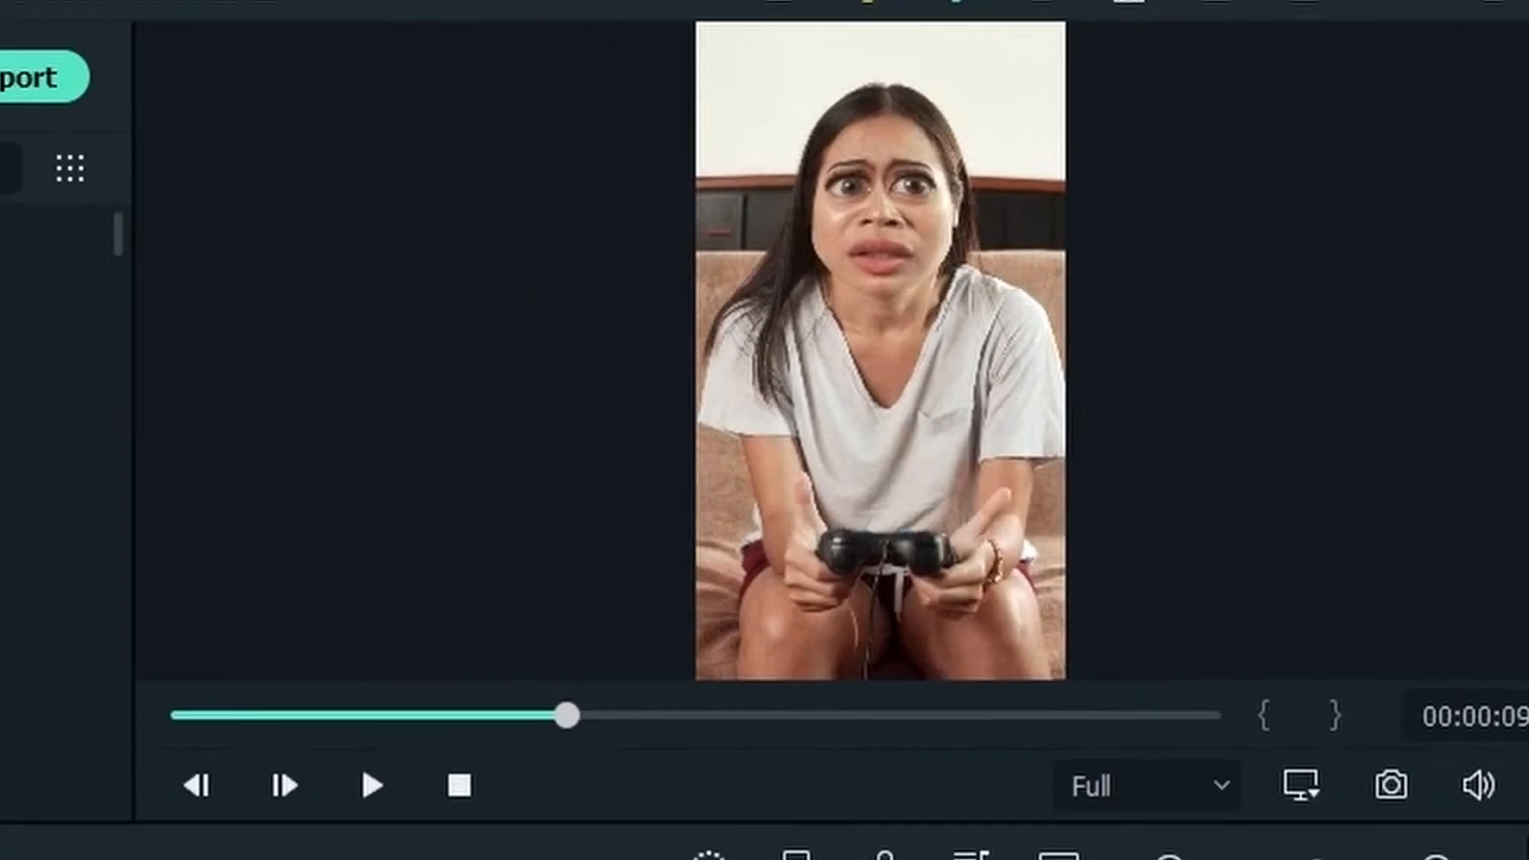
{"action": "left_click_drag", "start_coordinate": [278, 570], "coordinate": [328, 570]}
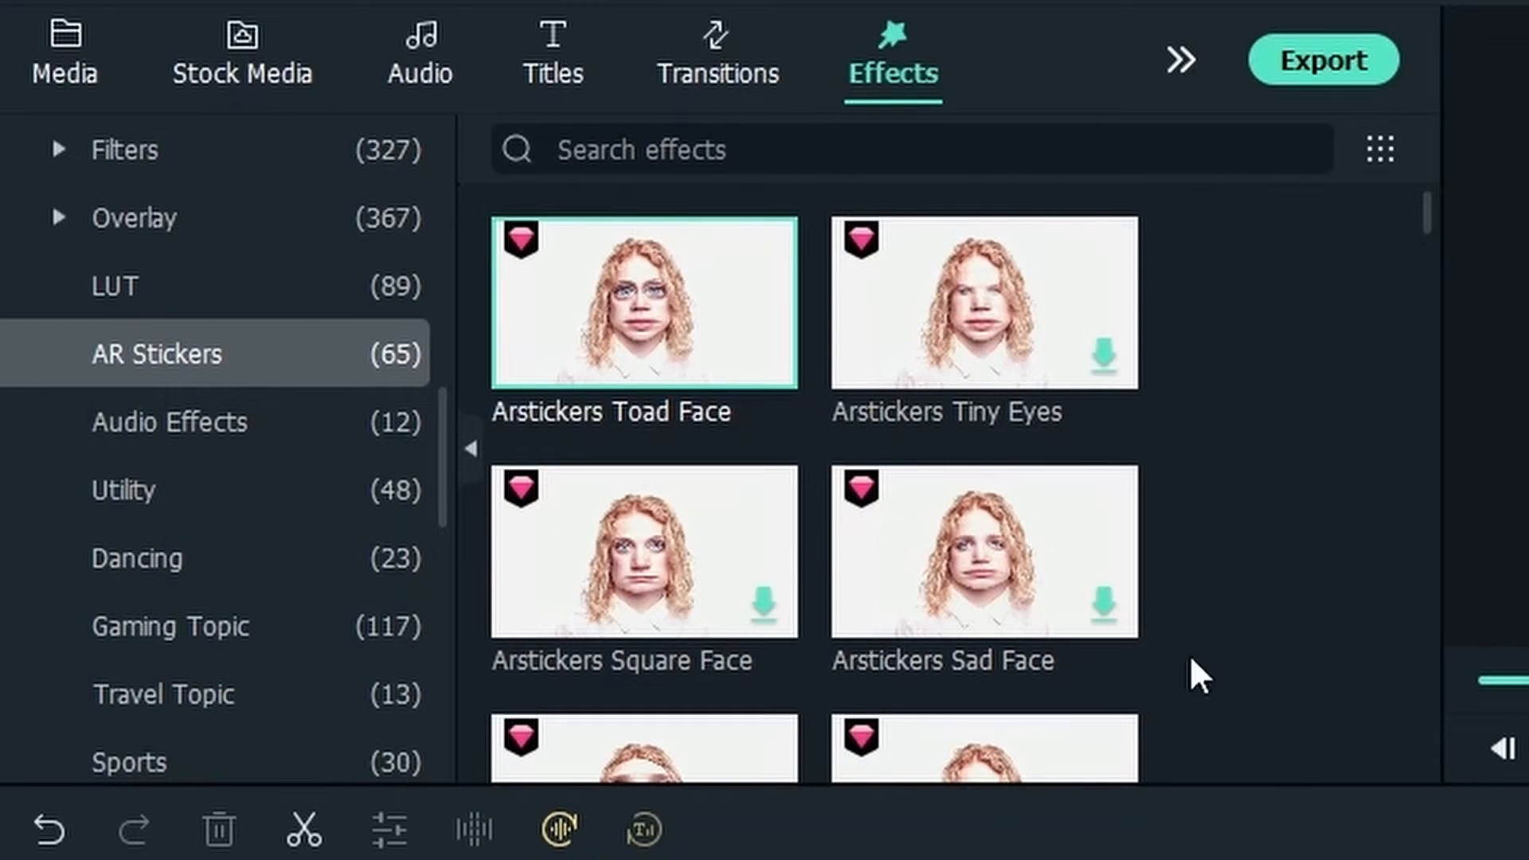
- Download Arstickers Sad Face, apply it to the split clip on track 2, and preview the result
{"action": "left_click", "coordinate": [1108, 602]}
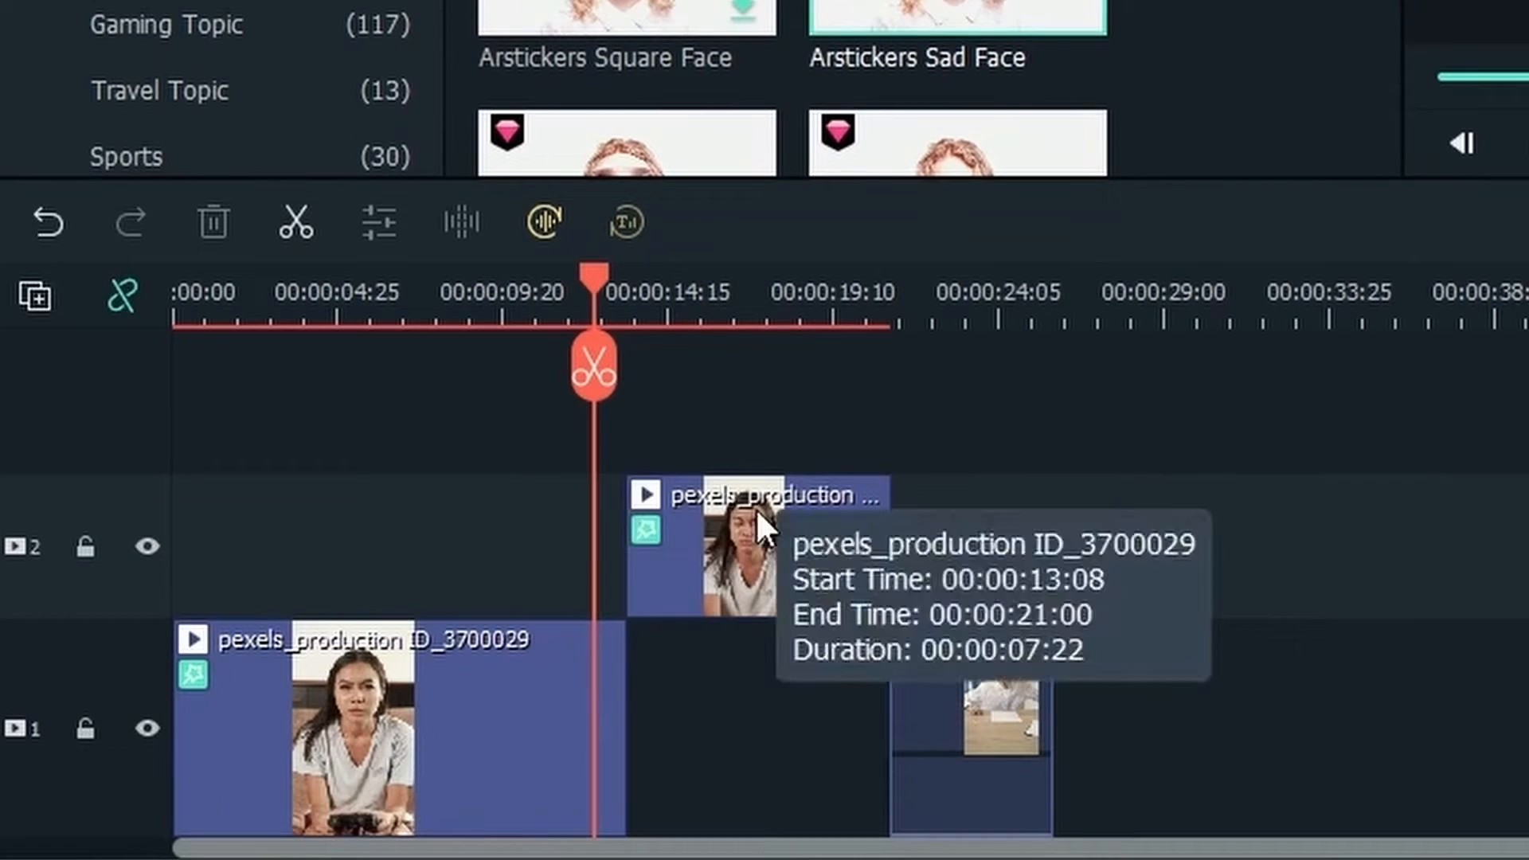
{"action": "left_click_drag", "start_coordinate": [593, 279], "coordinate": [747, 323]}
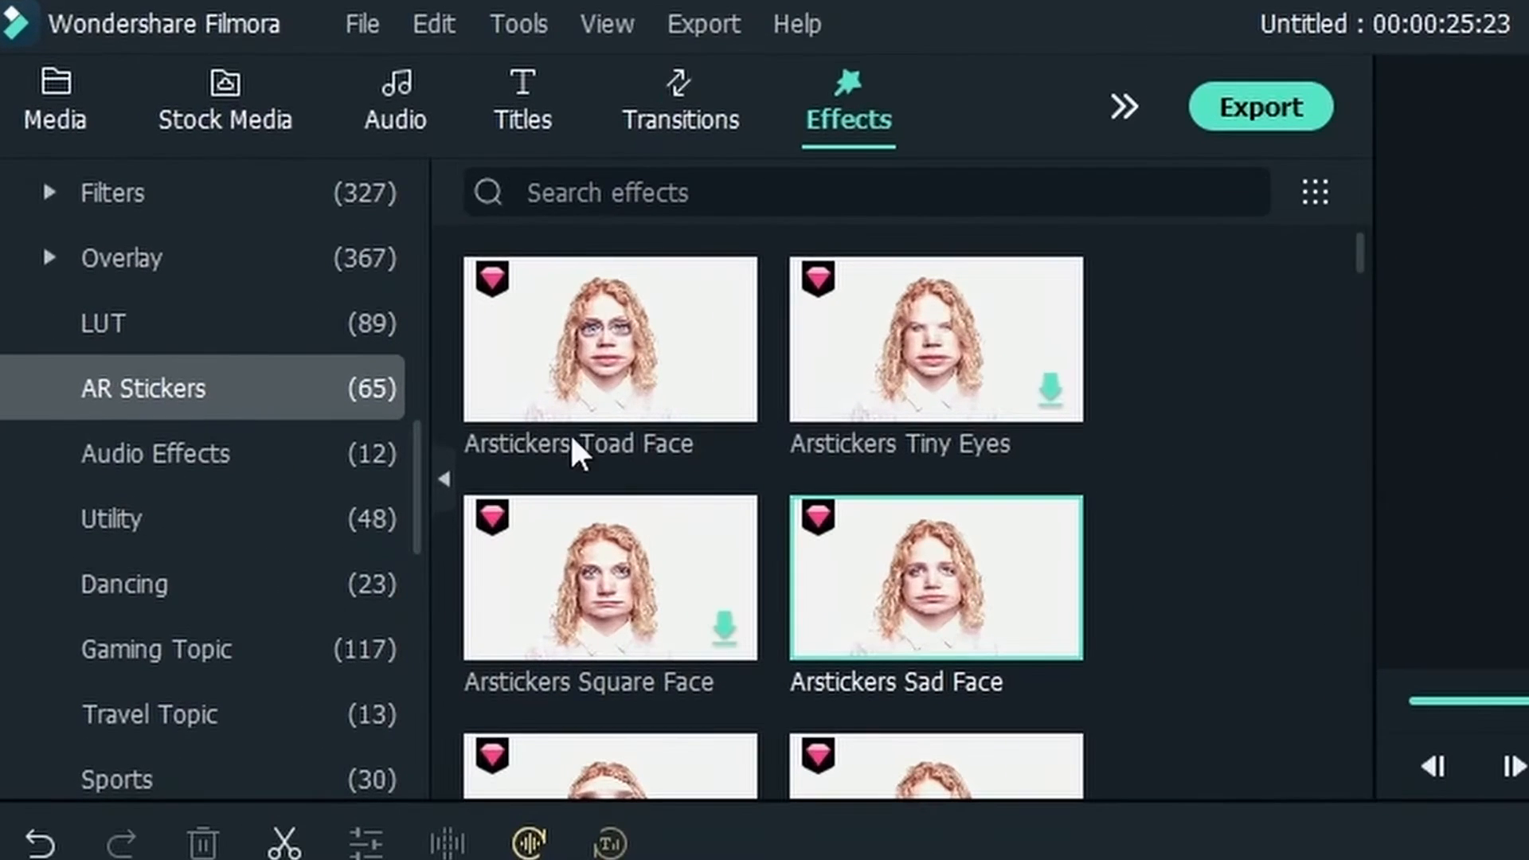
- Apply the Arstickers Big Mouth 2 effect to the last clip, showing the man at the desk, and preview it
{"action": "scroll", "coordinate": [452, 428], "scroll_direction": "down", "scroll_amount": 3}
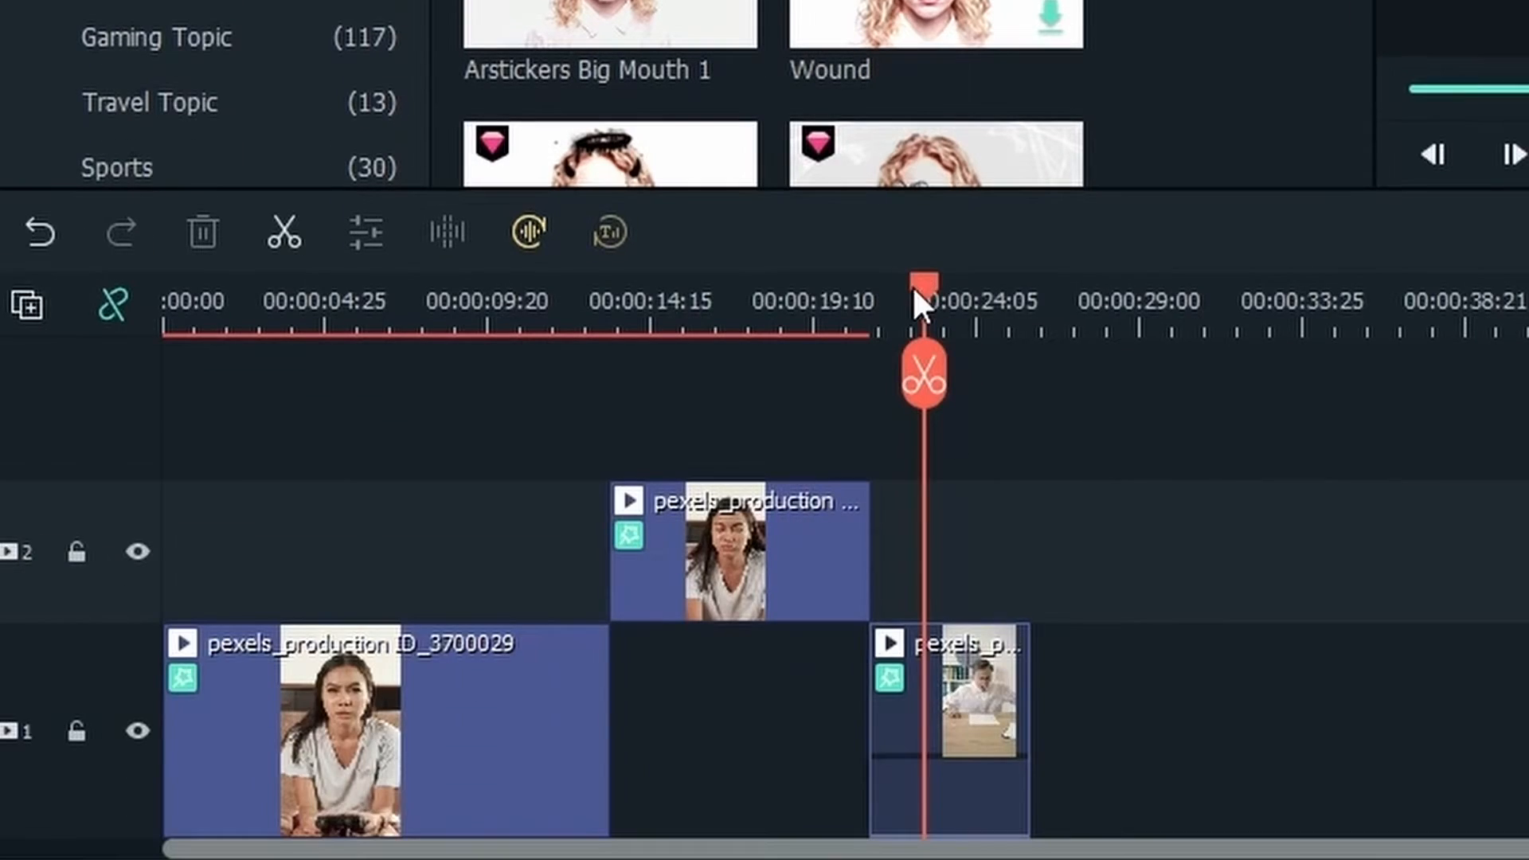
{"action": "mouse_move", "coordinate": [924, 283]}
{"action": "left_mouse_down"}
{"action": "mouse_move", "coordinate": [980, 299]}
{"action": "mouse_move", "coordinate": [930, 304]}
{"action": "left_mouse_up"}
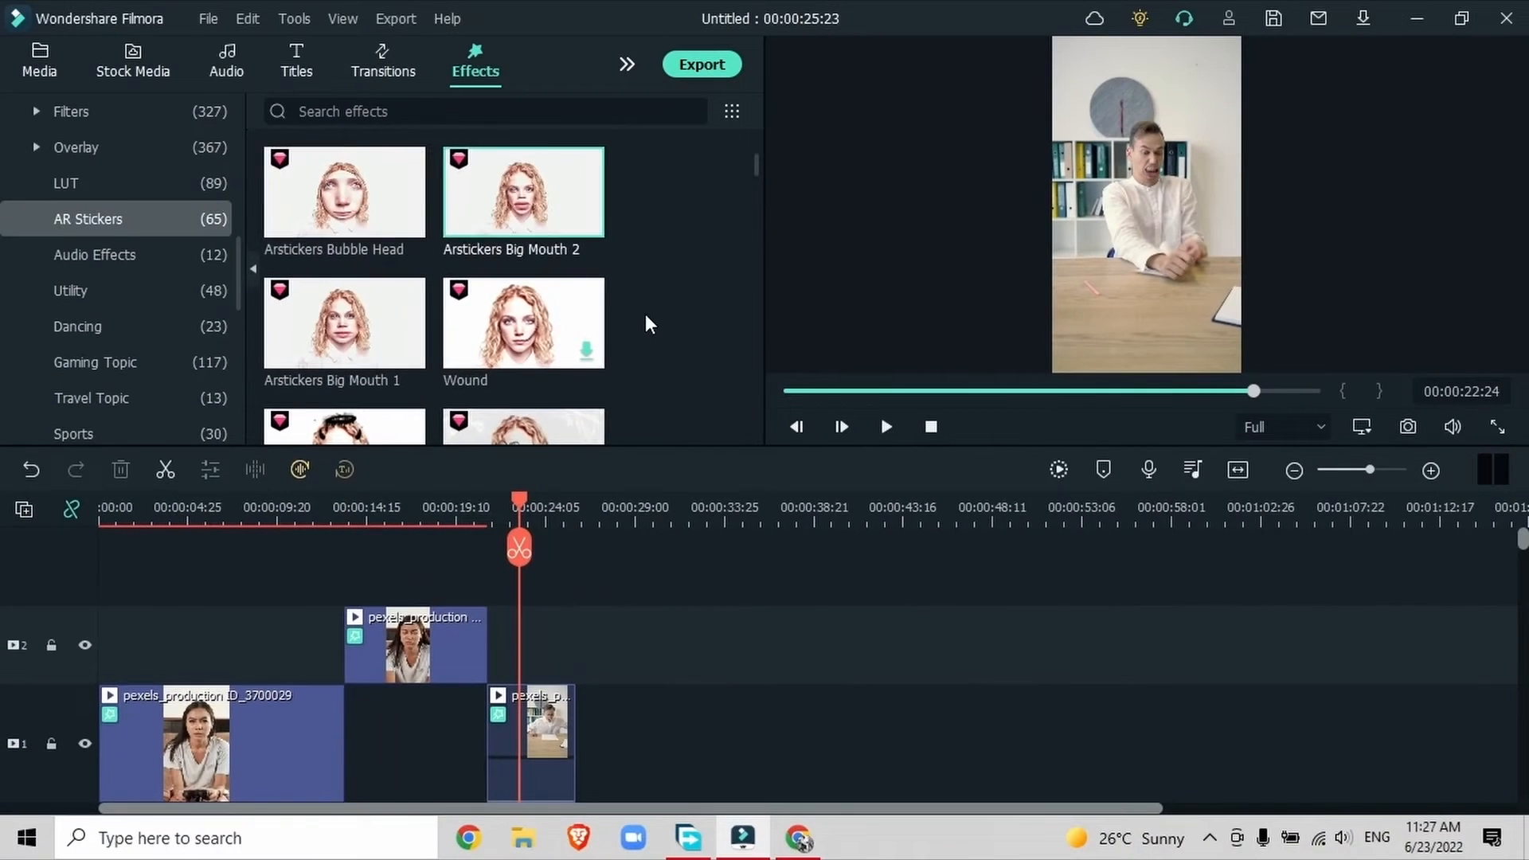
- Download the Arstickers Square Face effect and apply it to the last clip on track 1
{"action": "scroll", "coordinate": [645, 314], "scroll_direction": "down", "scroll_amount": 4}
{"action": "scroll", "coordinate": [646, 316], "scroll_direction": "down", "scroll_amount": 3}
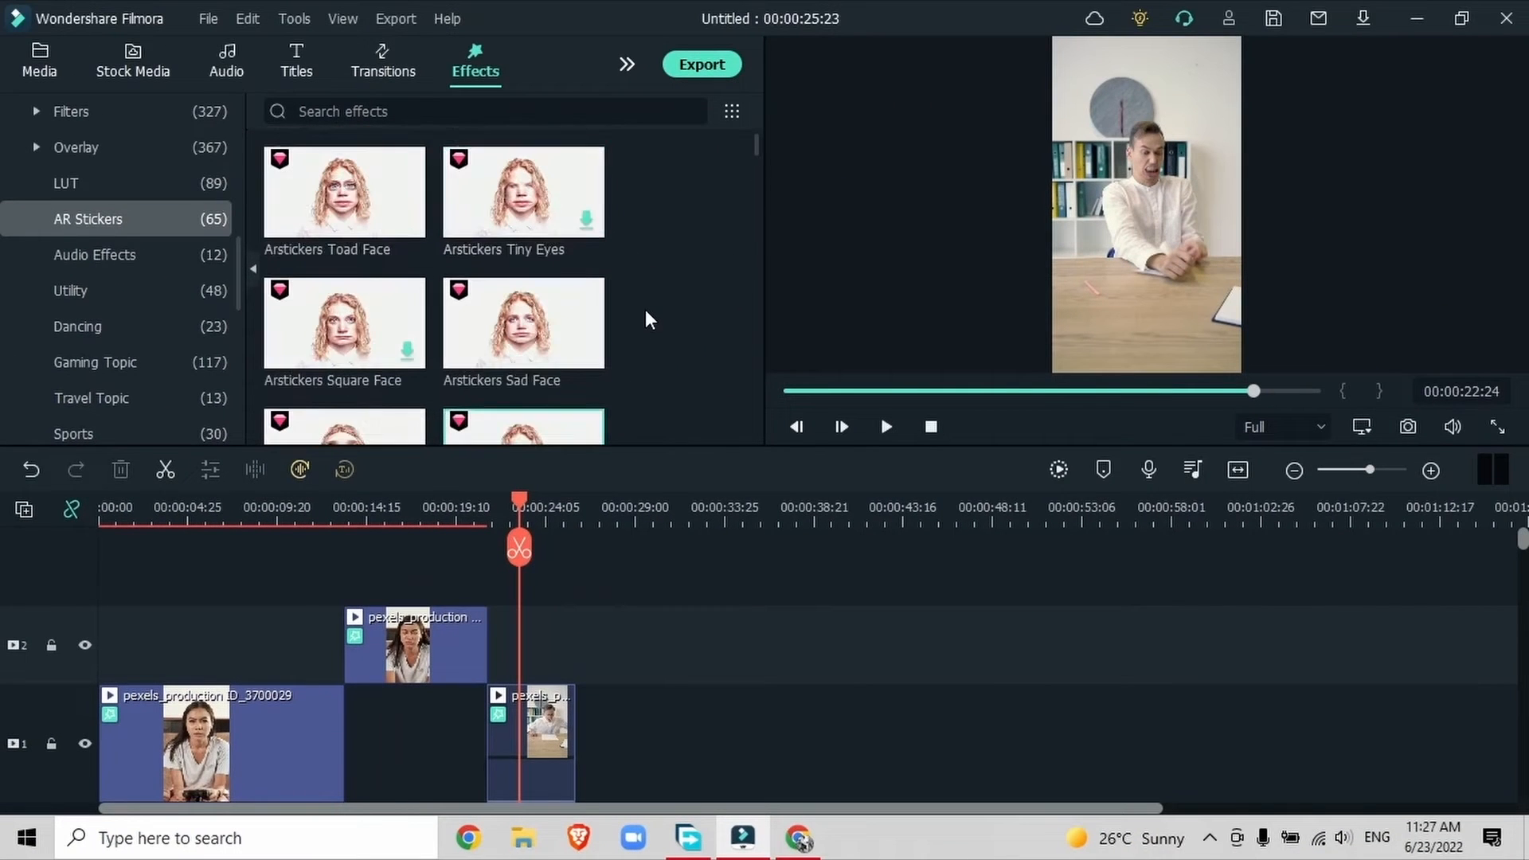
{"action": "left_click", "coordinate": [408, 351]}
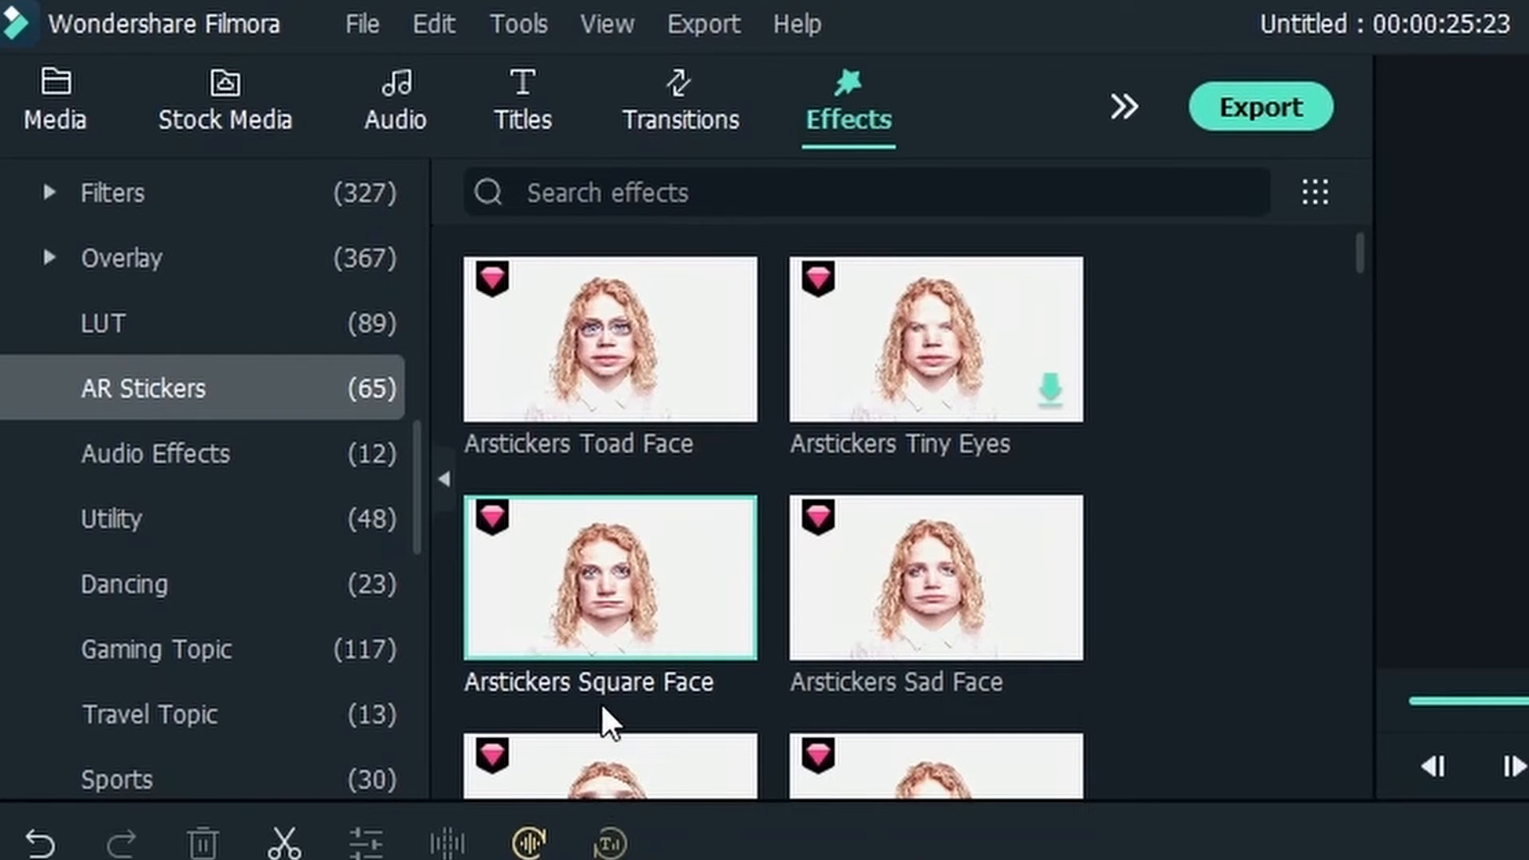
{"action": "mouse_move", "coordinate": [585, 704]}
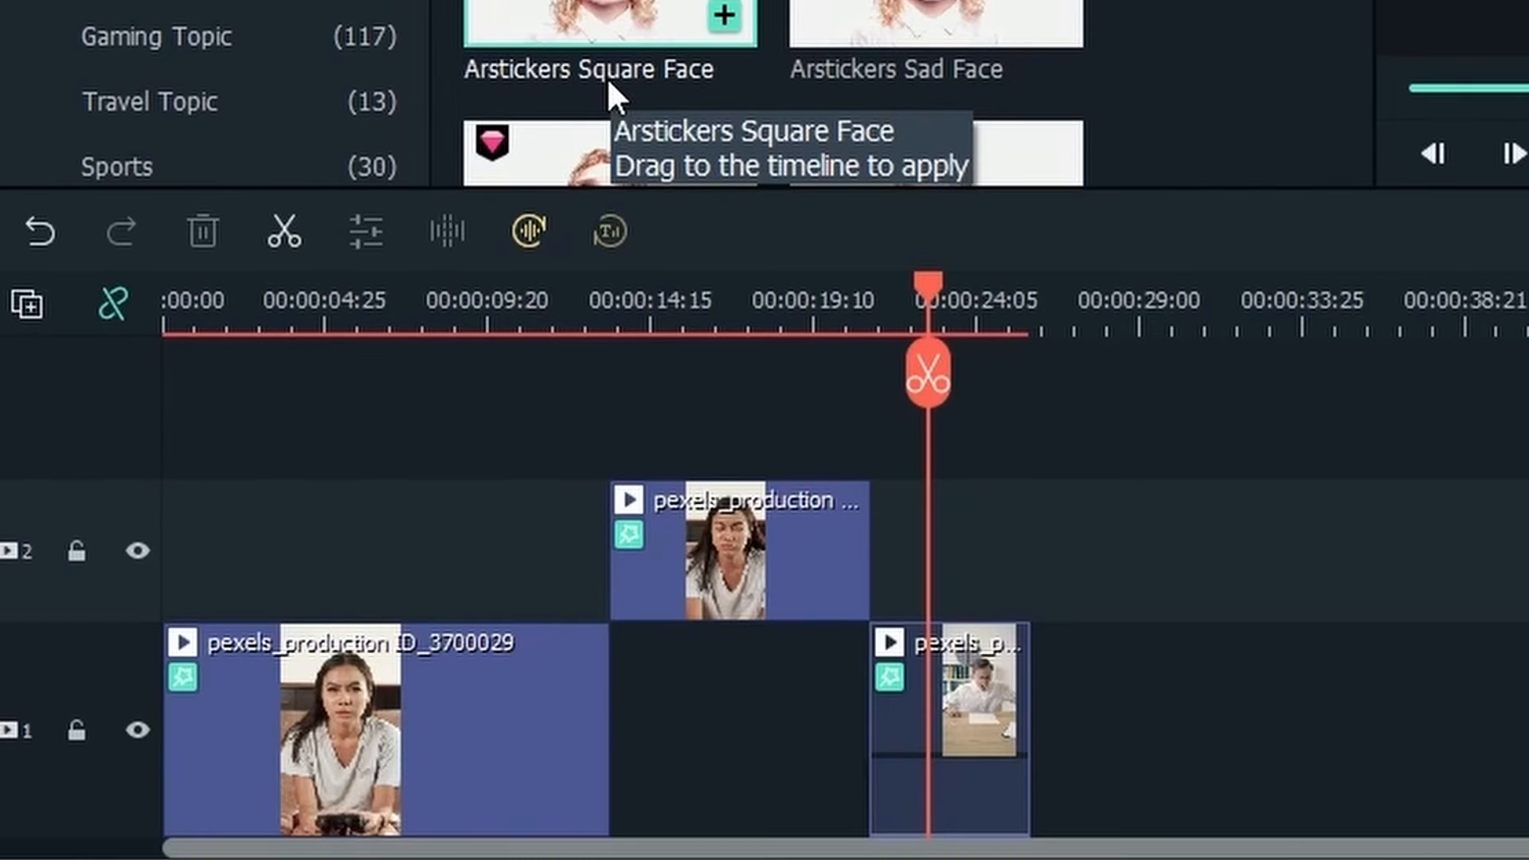
- Open the video effect settings of the last clip on track 1
{"action": "left_click", "coordinate": [943, 661]}
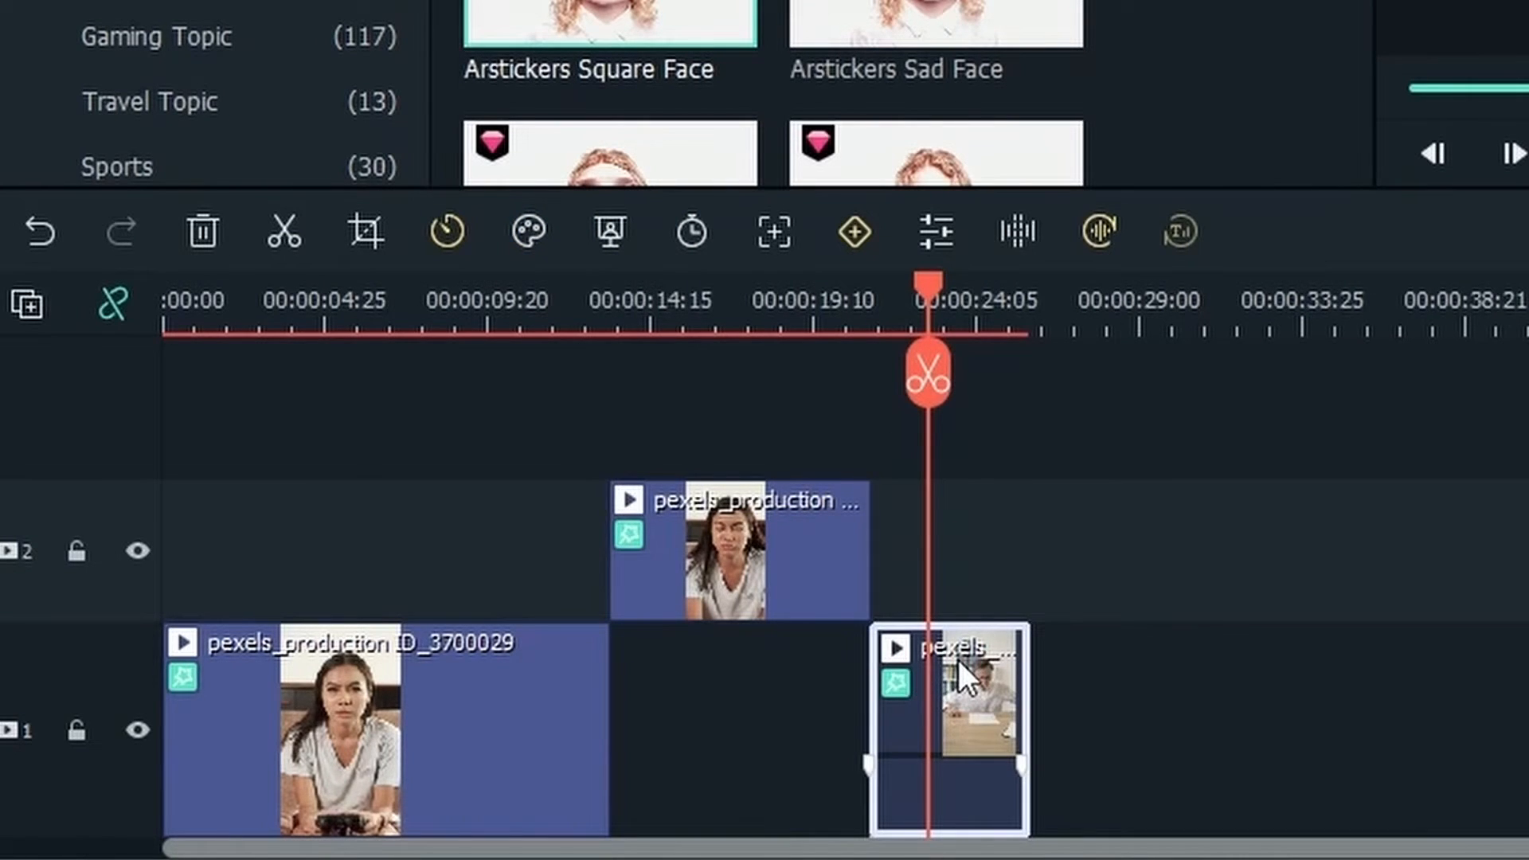
{"action": "double_click", "coordinate": [958, 659]}
{"action": "left_click", "coordinate": [163, 165]}
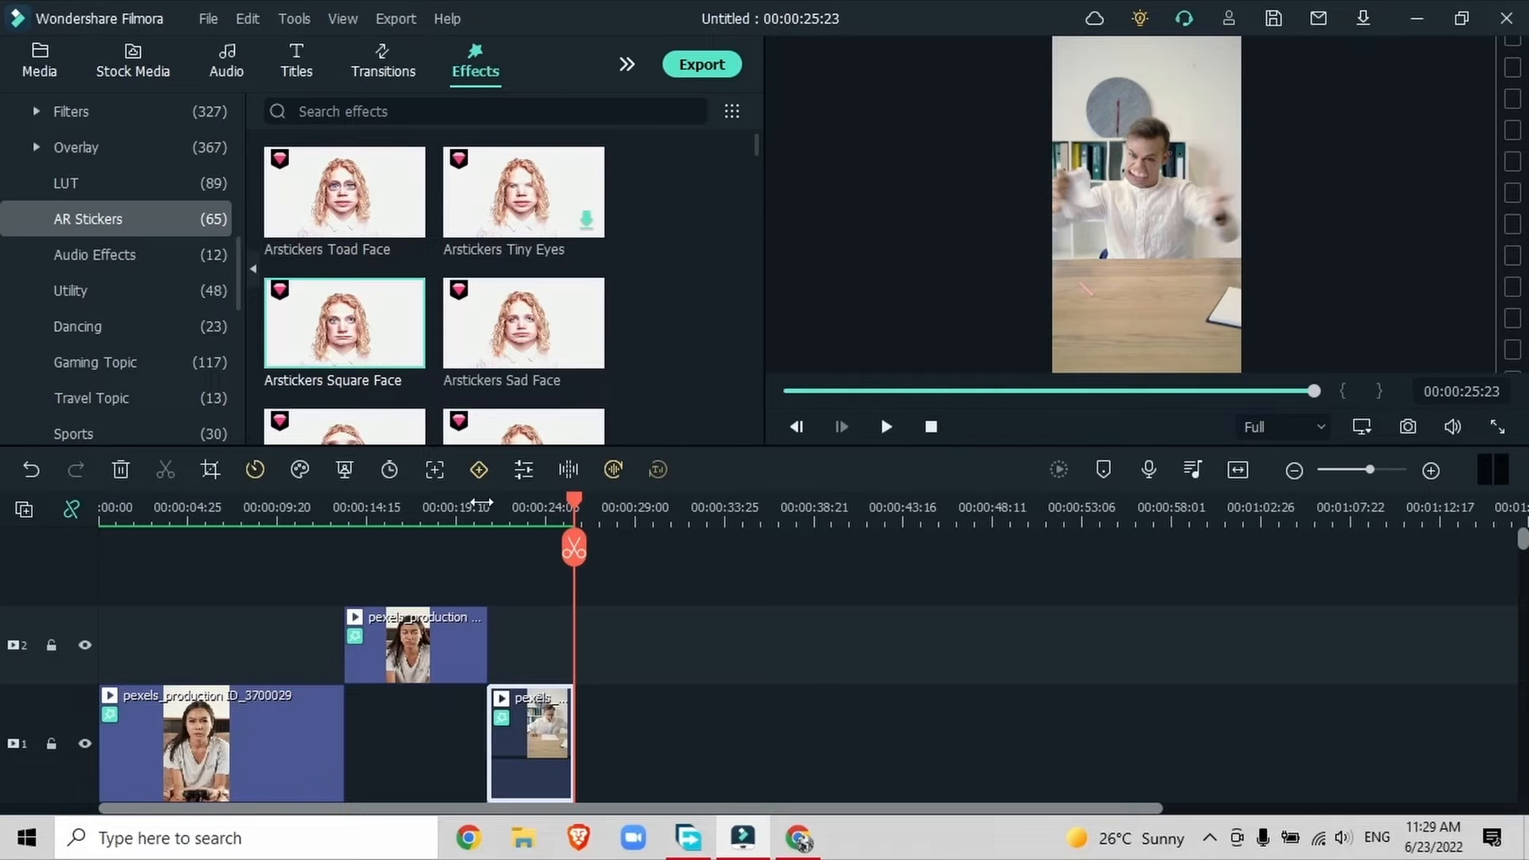
- Search the effects library for "game" and download Fancy Game Pack Overlay 03
{"action": "left_click", "coordinate": [169, 510]}
{"action": "left_click_drag", "start_coordinate": [169, 510], "coordinate": [237, 565]}
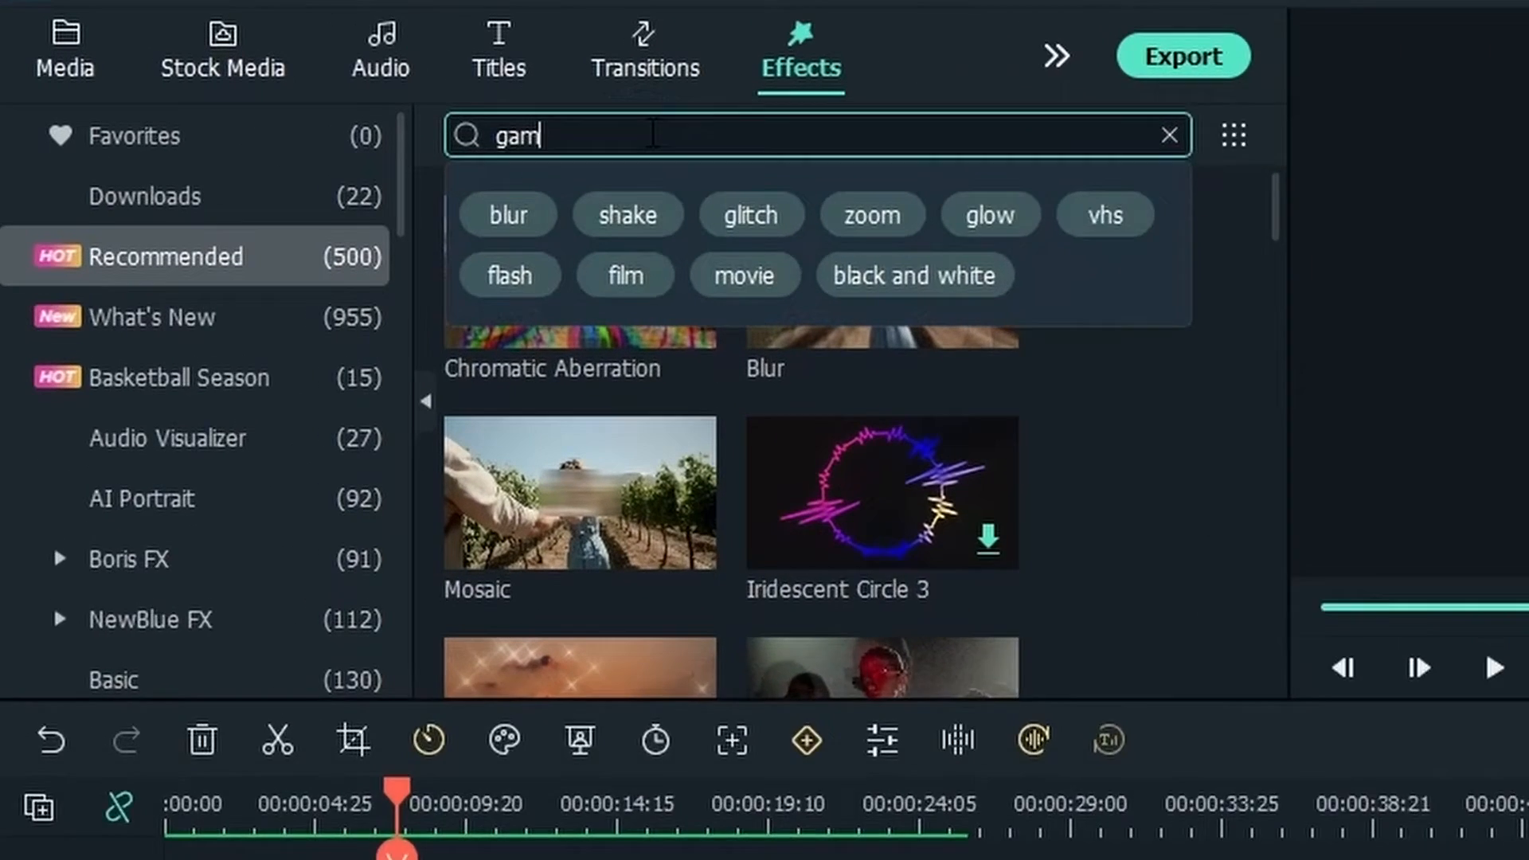
{"action": "type", "text": "e"}
{"action": "key", "text": "Return"}
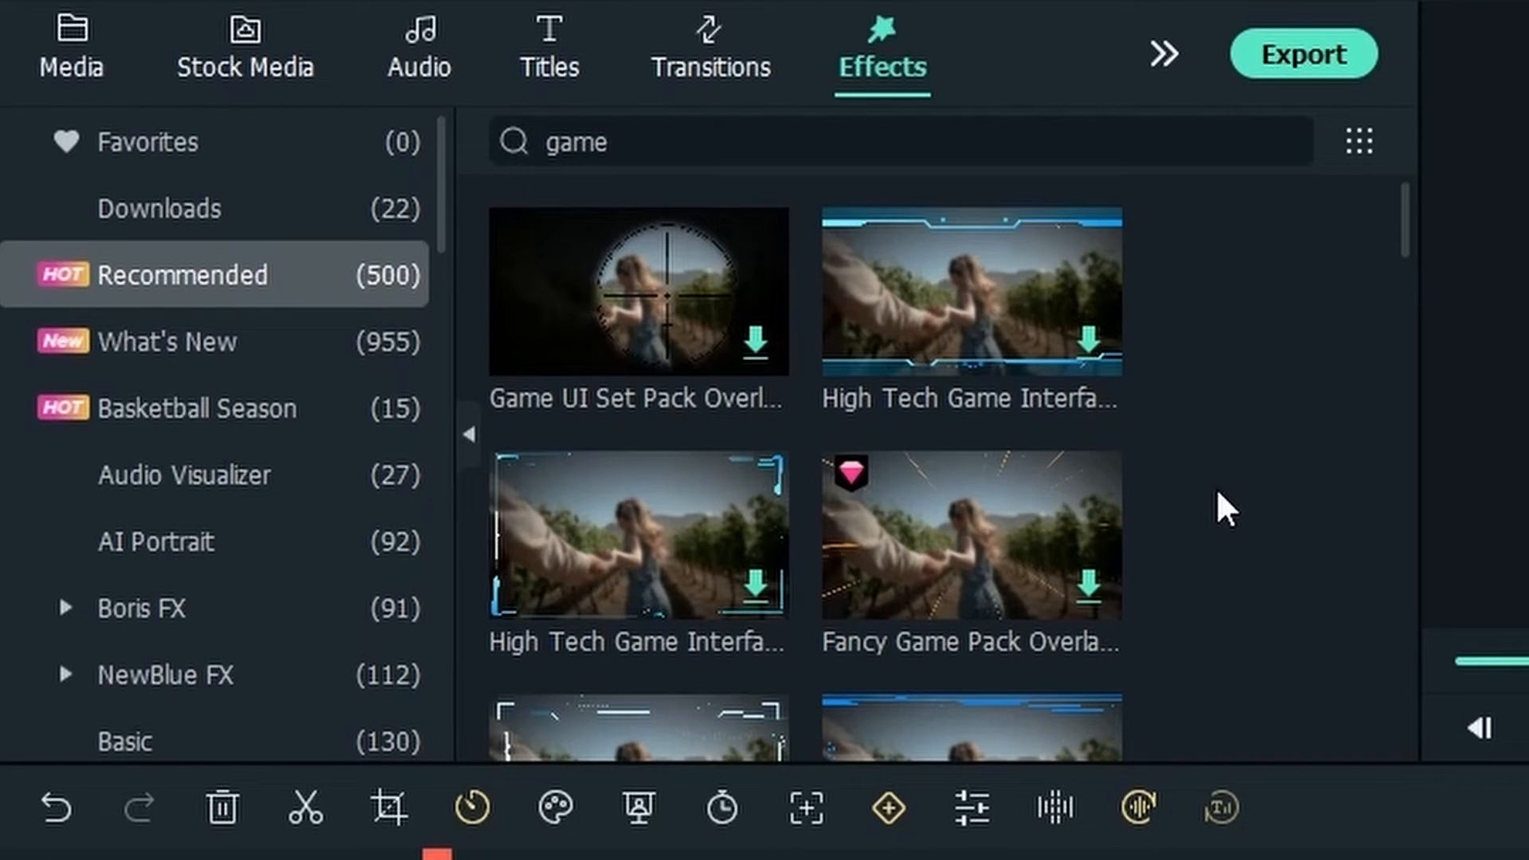
{"action": "left_click", "coordinate": [964, 599]}
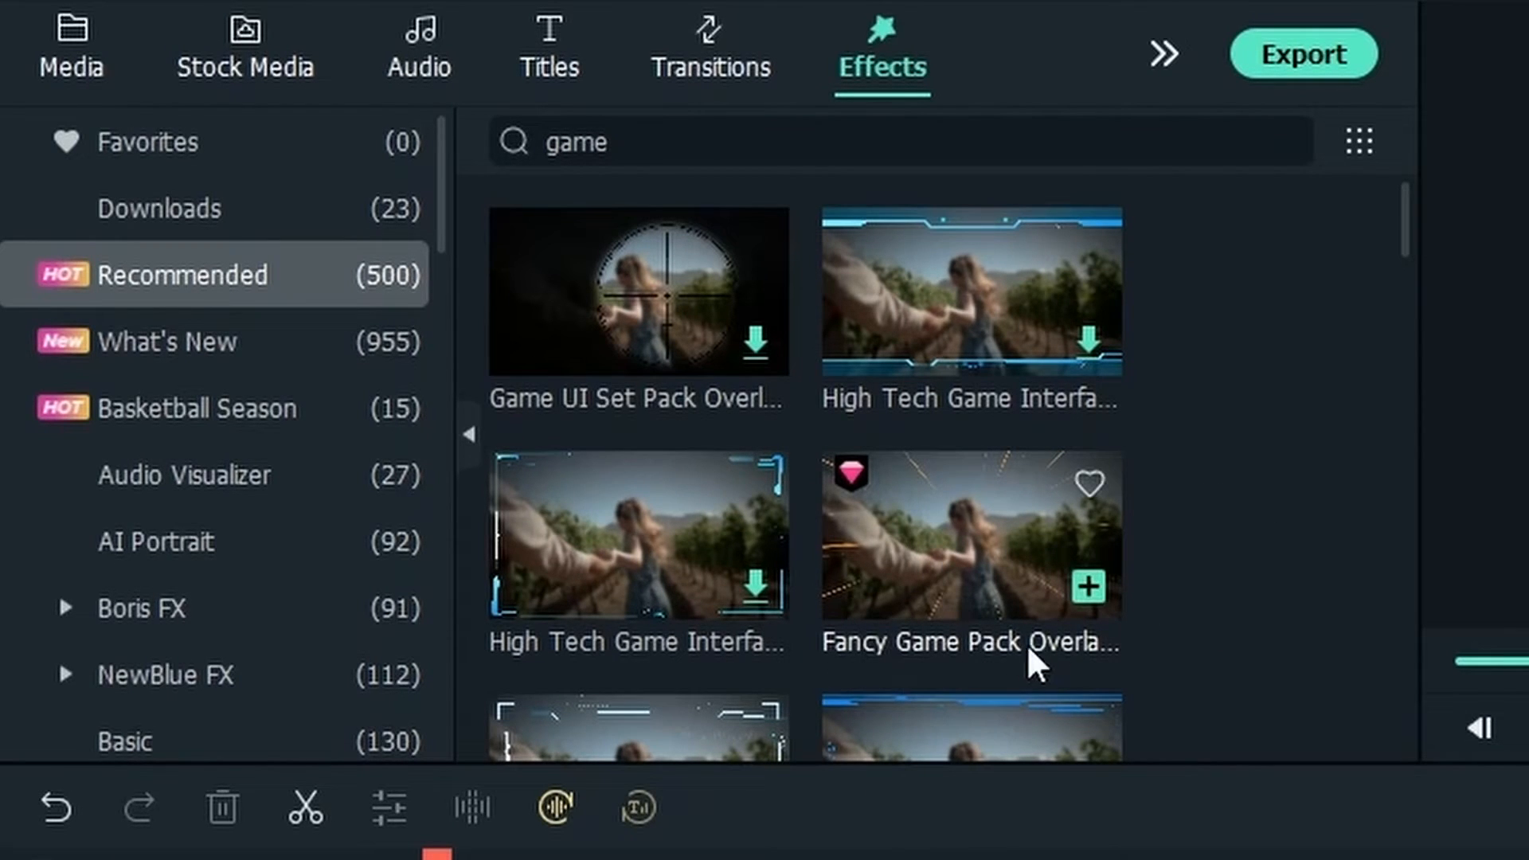
- Place Fancy Game Pack Overlay 03 on track 2 above the first clip and extend it to that clip's full length
{"action": "left_click_drag", "start_coordinate": [992, 537], "coordinate": [220, 509]}
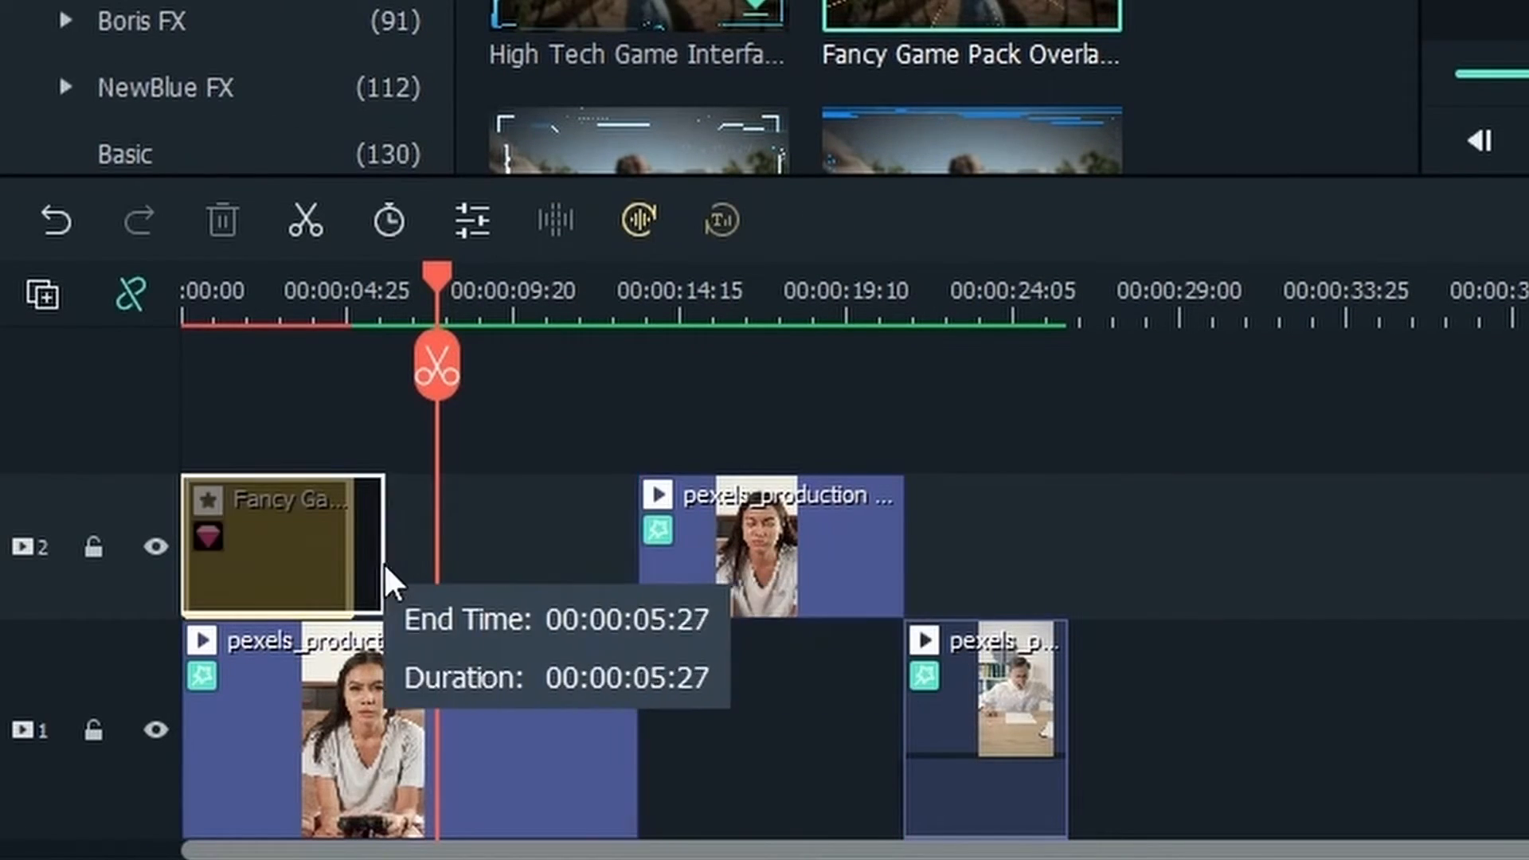
{"action": "left_click_drag", "start_coordinate": [384, 562], "coordinate": [633, 550]}
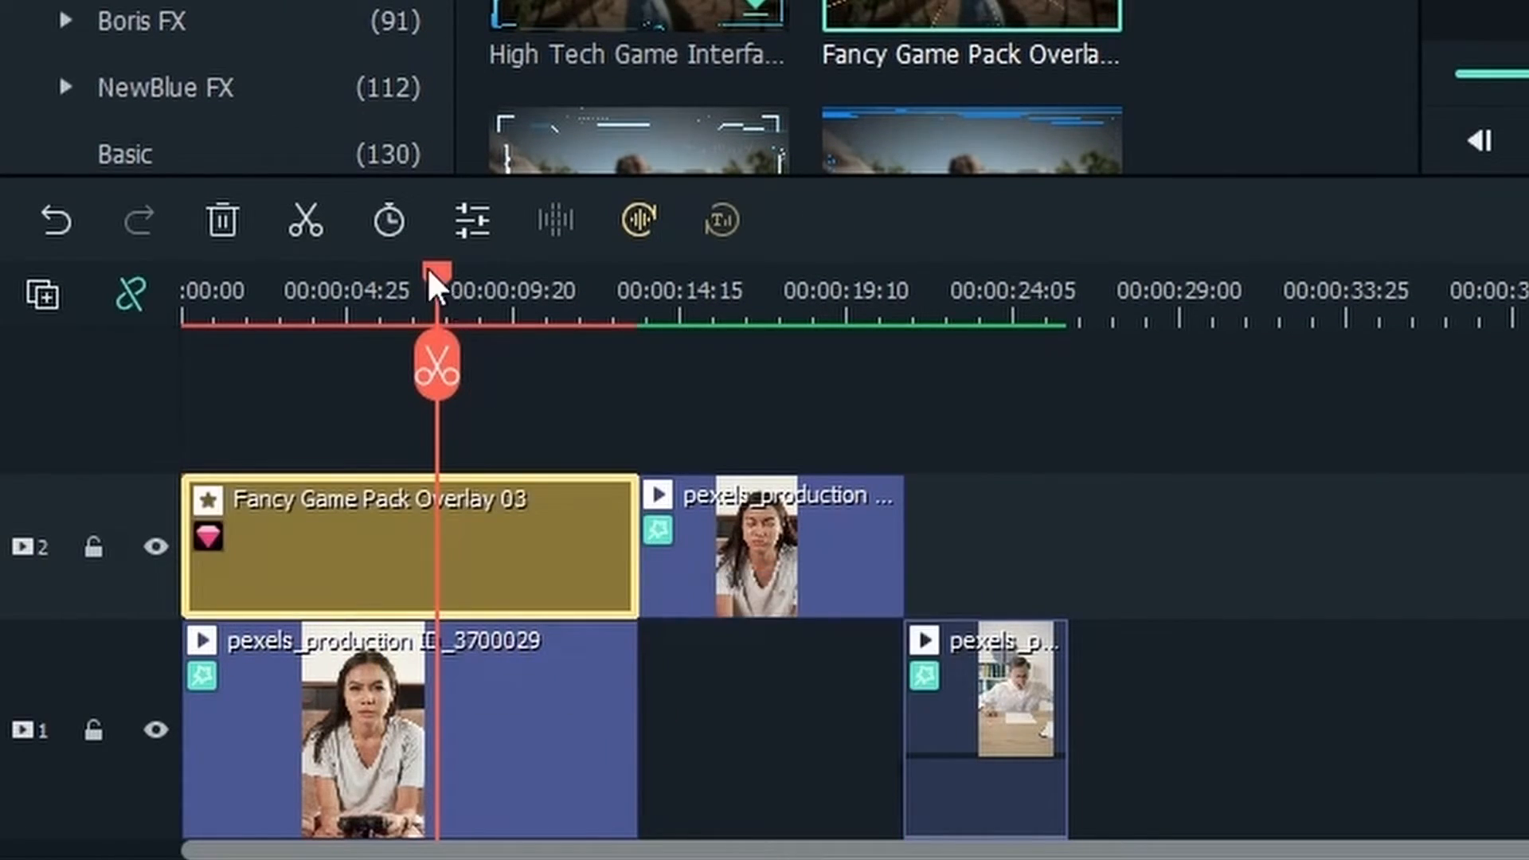
{"action": "left_click_drag", "start_coordinate": [427, 266], "coordinate": [266, 315]}
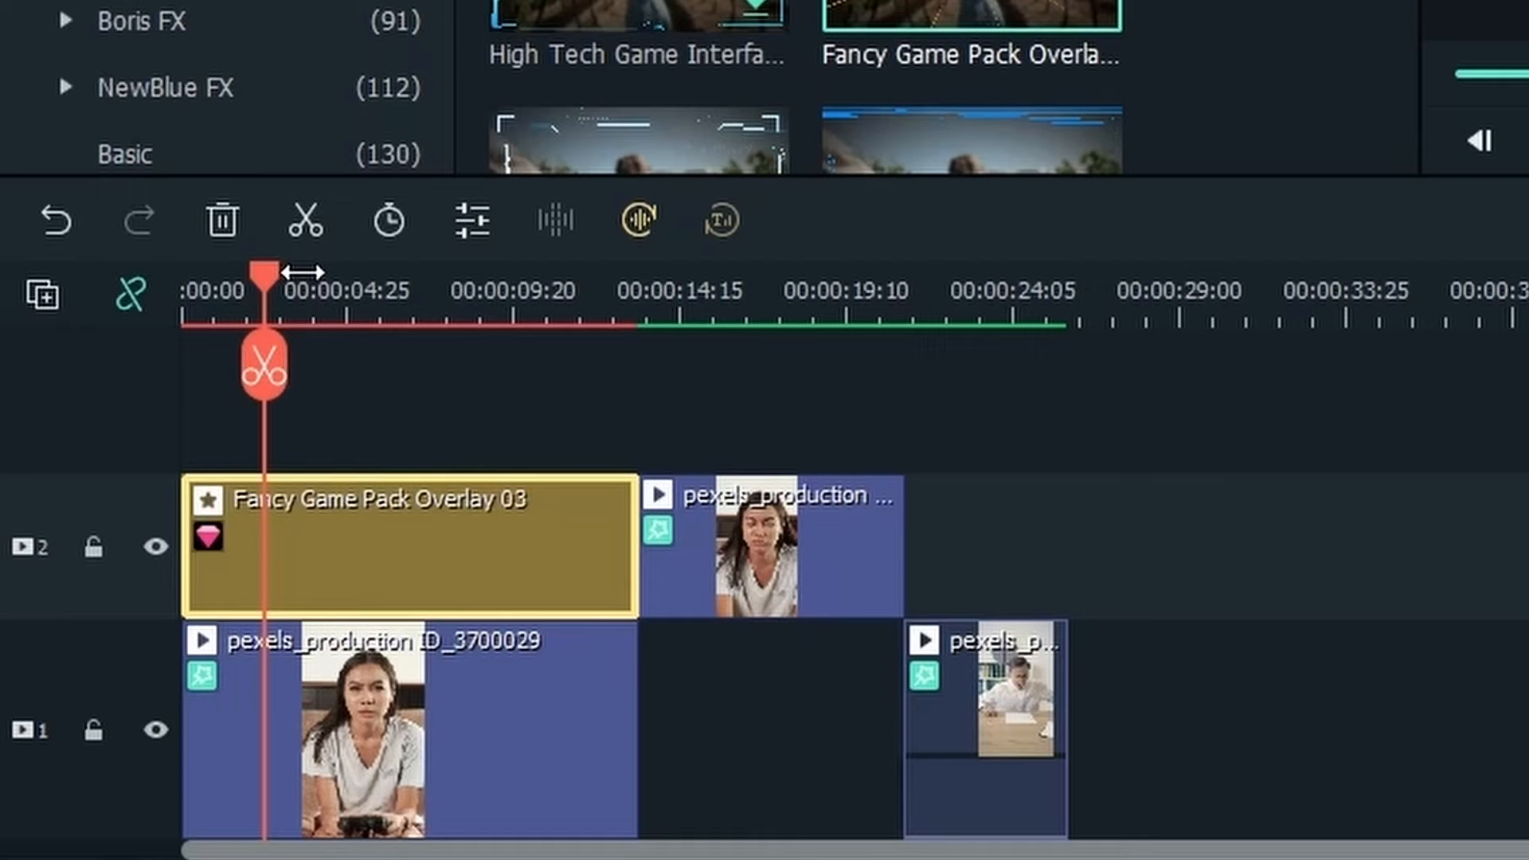
- Add a custom animation keyframe at the very start of the first clip on track 1
{"action": "left_click_drag", "start_coordinate": [302, 273], "coordinate": [188, 279]}
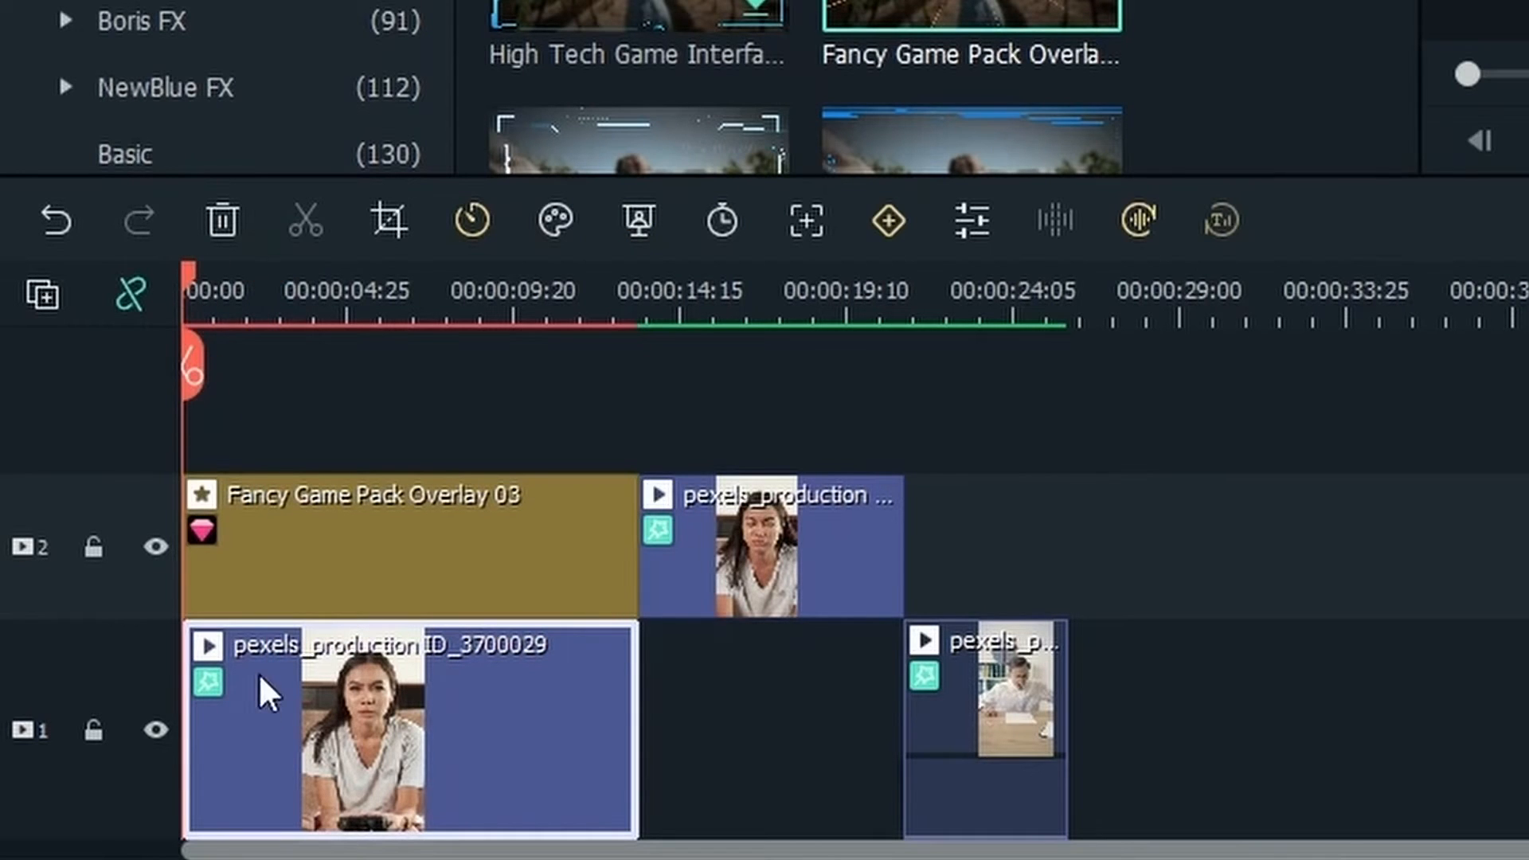
{"action": "double_click", "coordinate": [269, 696]}
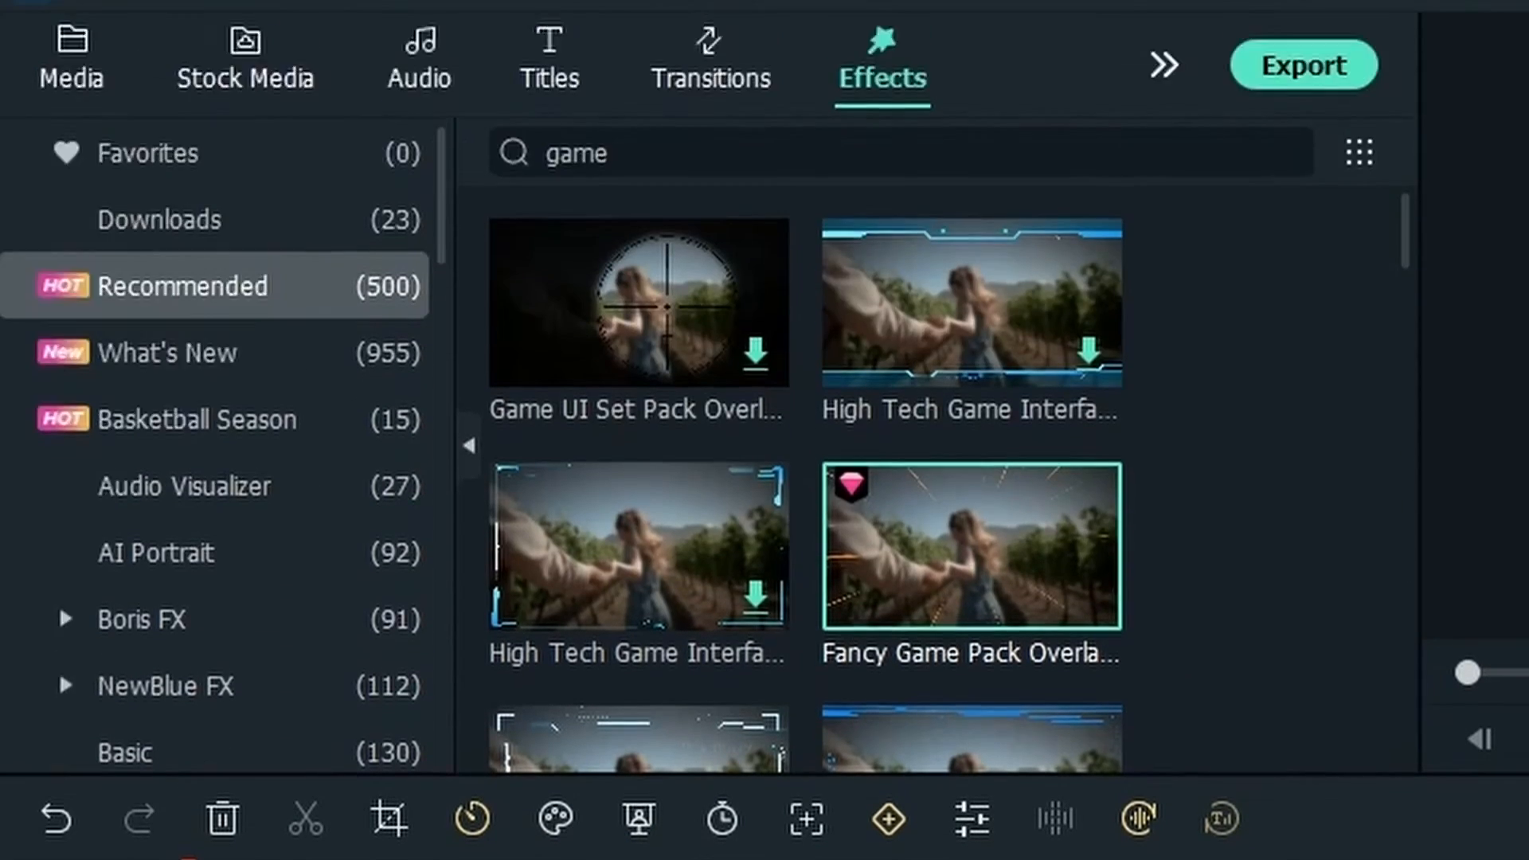
{"action": "left_click", "coordinate": [299, 51]}
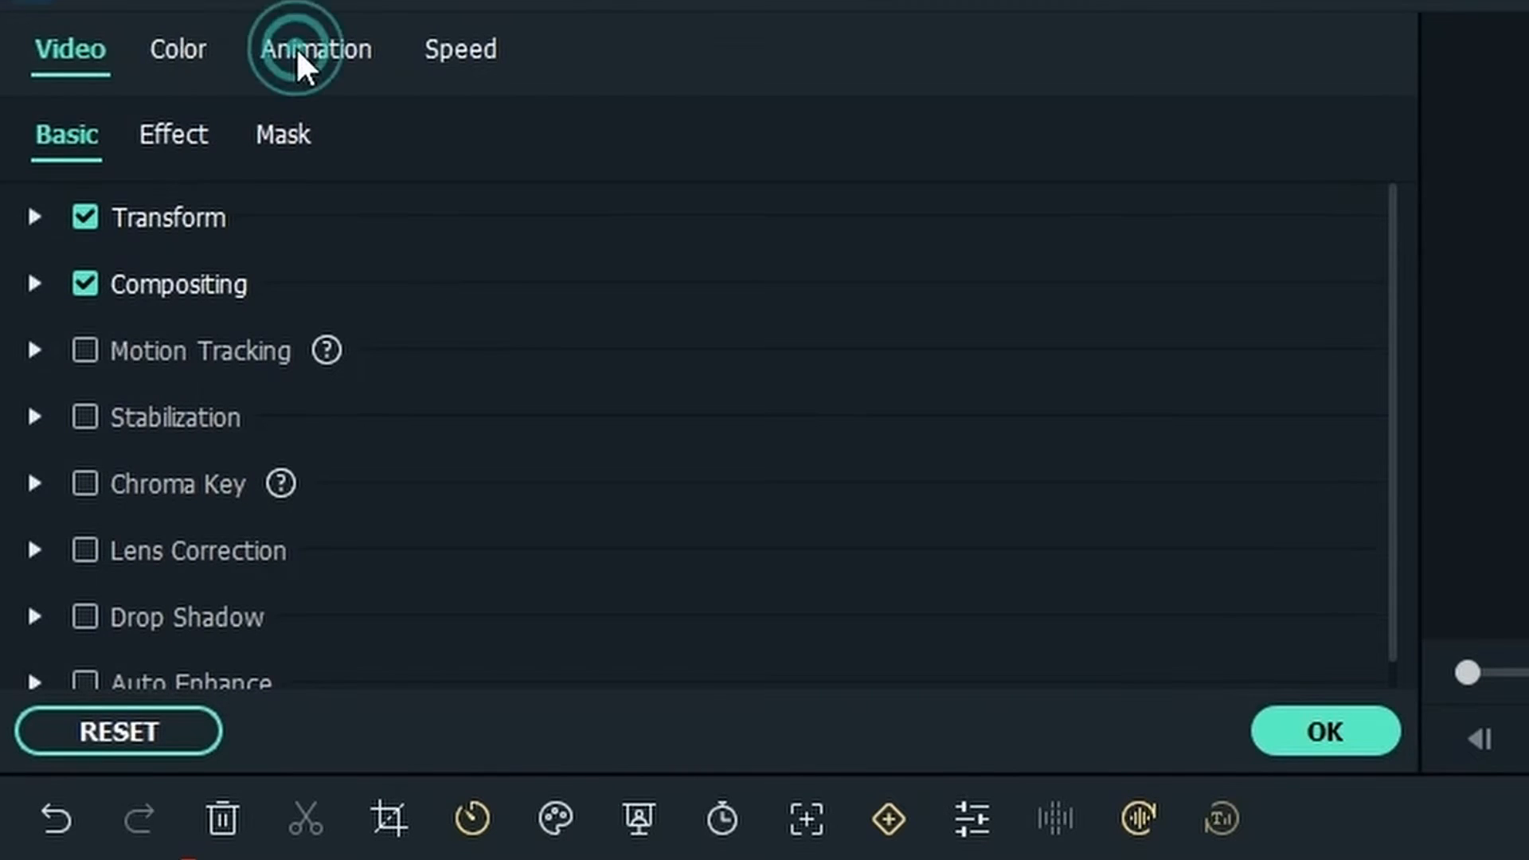
{"action": "left_click", "coordinate": [236, 116]}
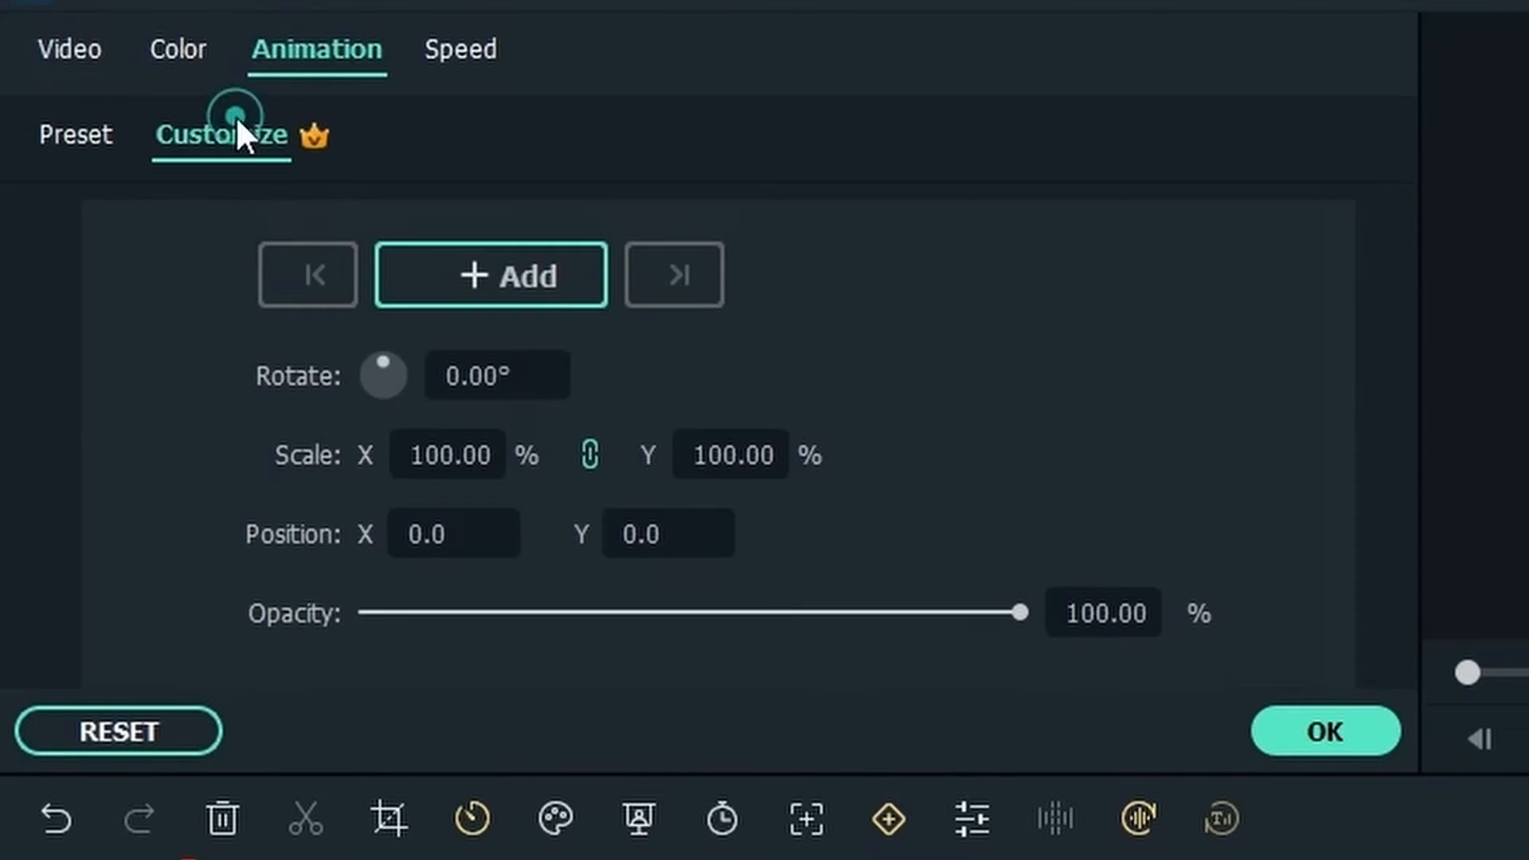
{"action": "left_click", "coordinate": [481, 274]}
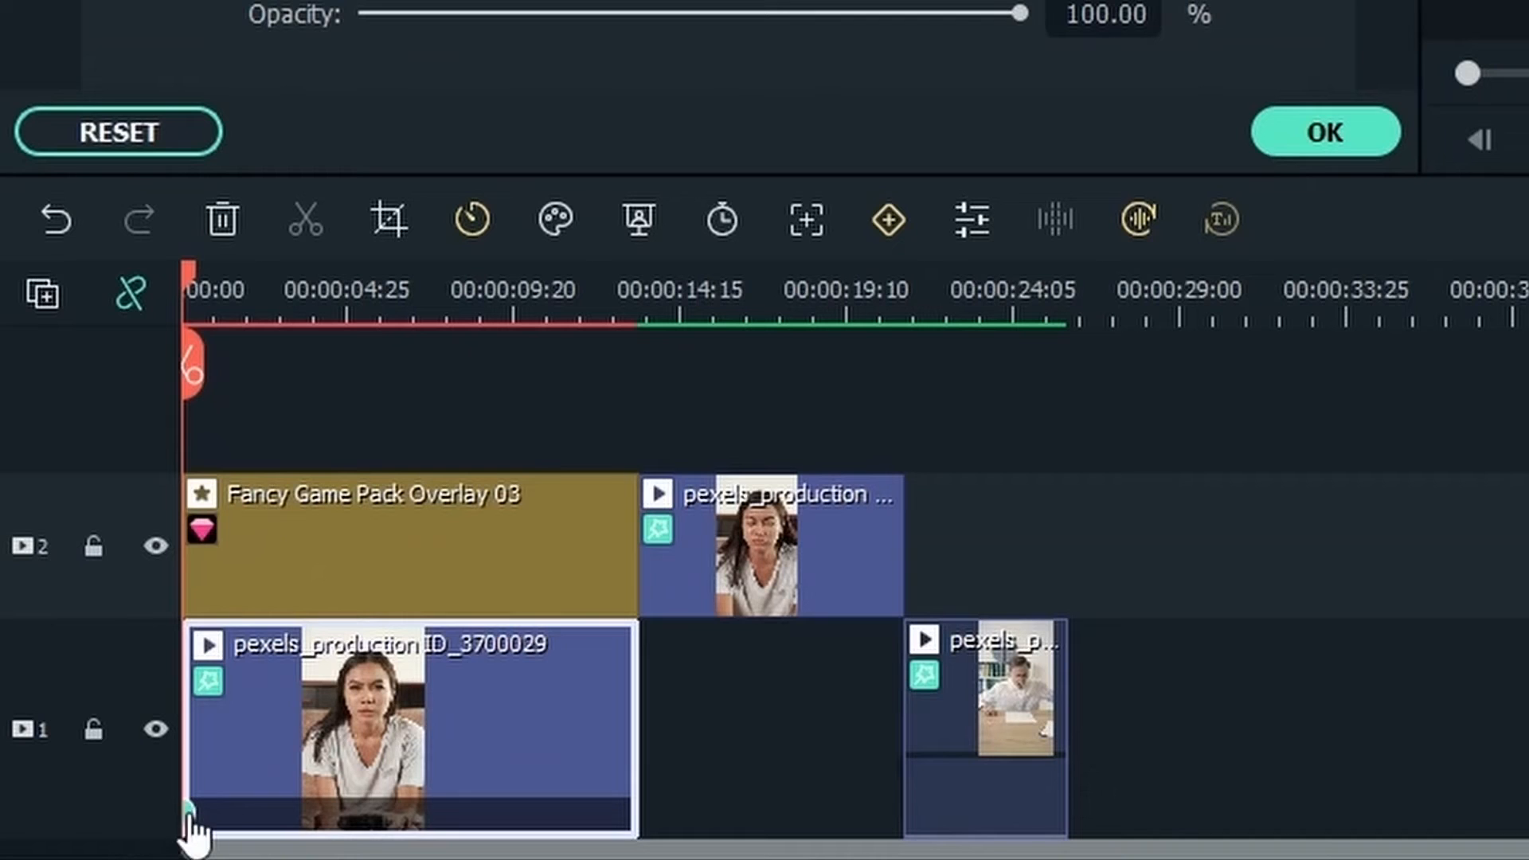
{"action": "left_click", "coordinate": [188, 271]}
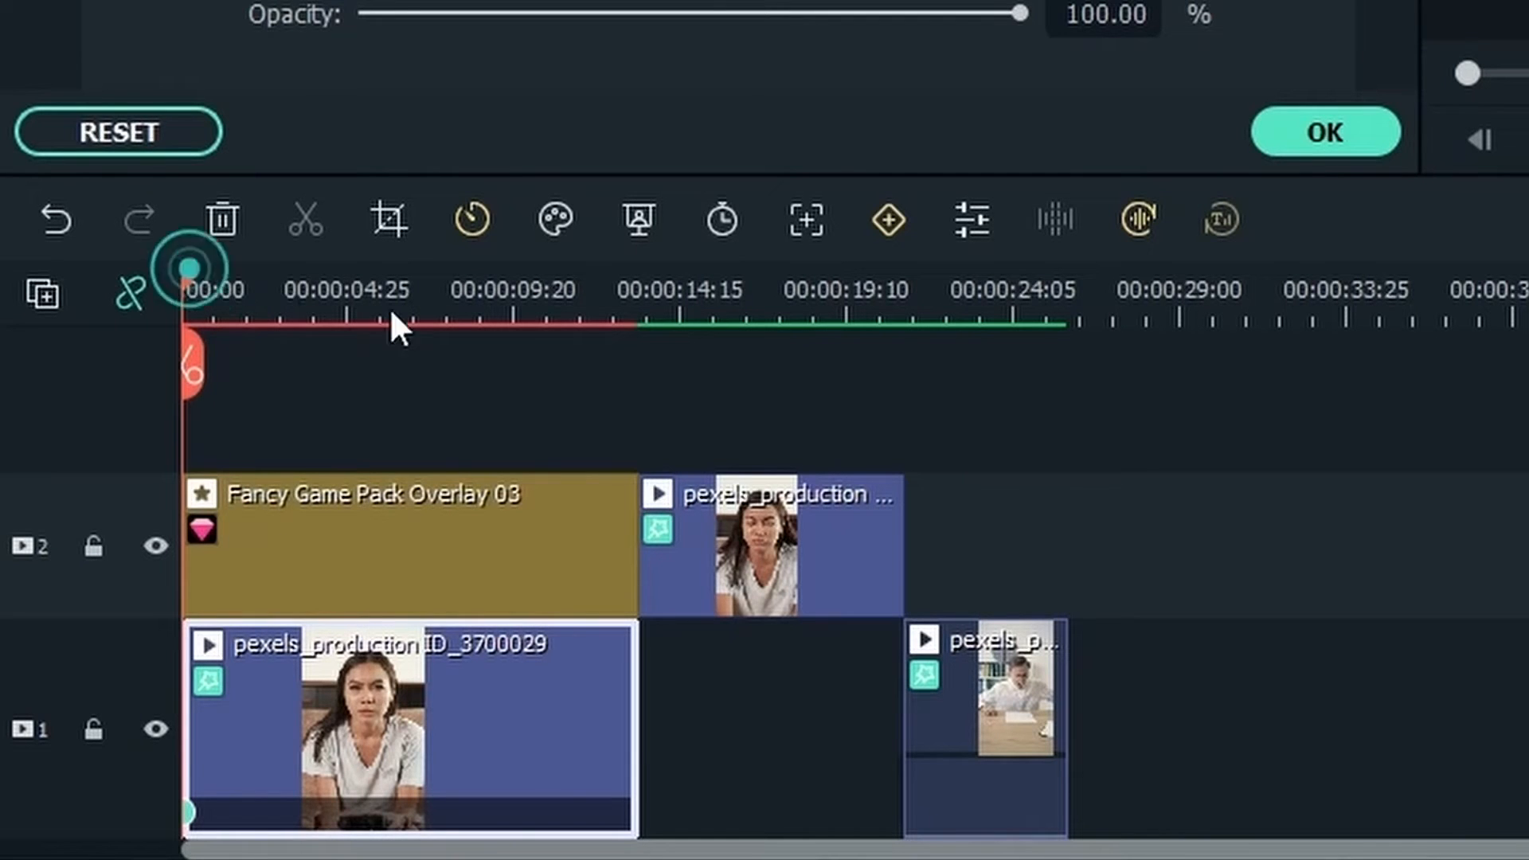
- Add an end keyframe on the first track 1 clip with scale 121% and vertical position -137
{"action": "mouse_move", "coordinate": [648, 323]}
{"action": "left_mouse_down"}
{"action": "mouse_move", "coordinate": [658, 365]}
{"action": "mouse_move", "coordinate": [642, 368]}
{"action": "left_mouse_up"}
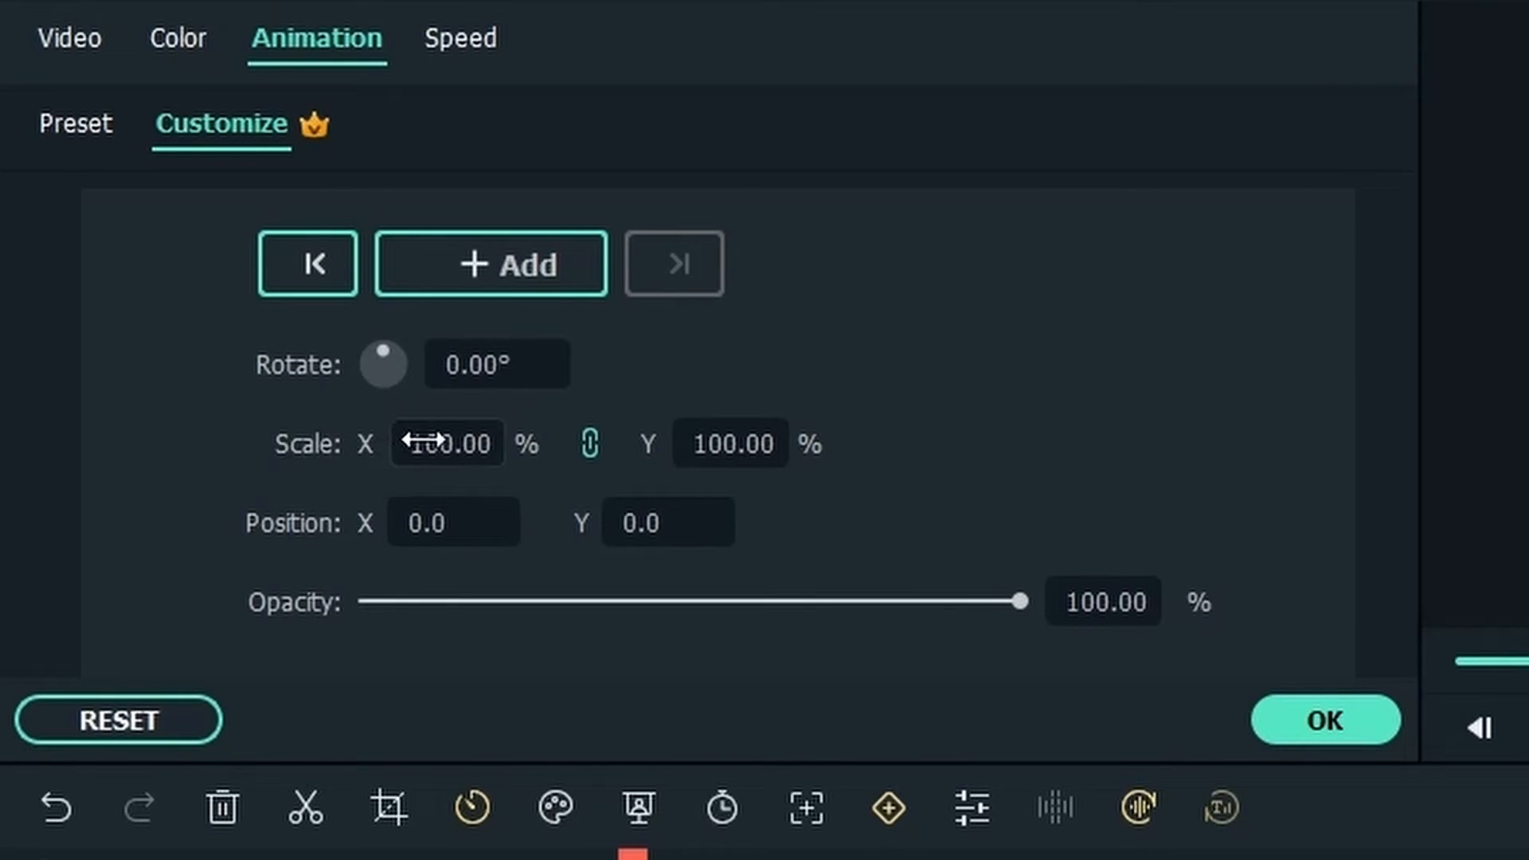
{"action": "left_click_drag", "start_coordinate": [422, 439], "coordinate": [462, 439]}
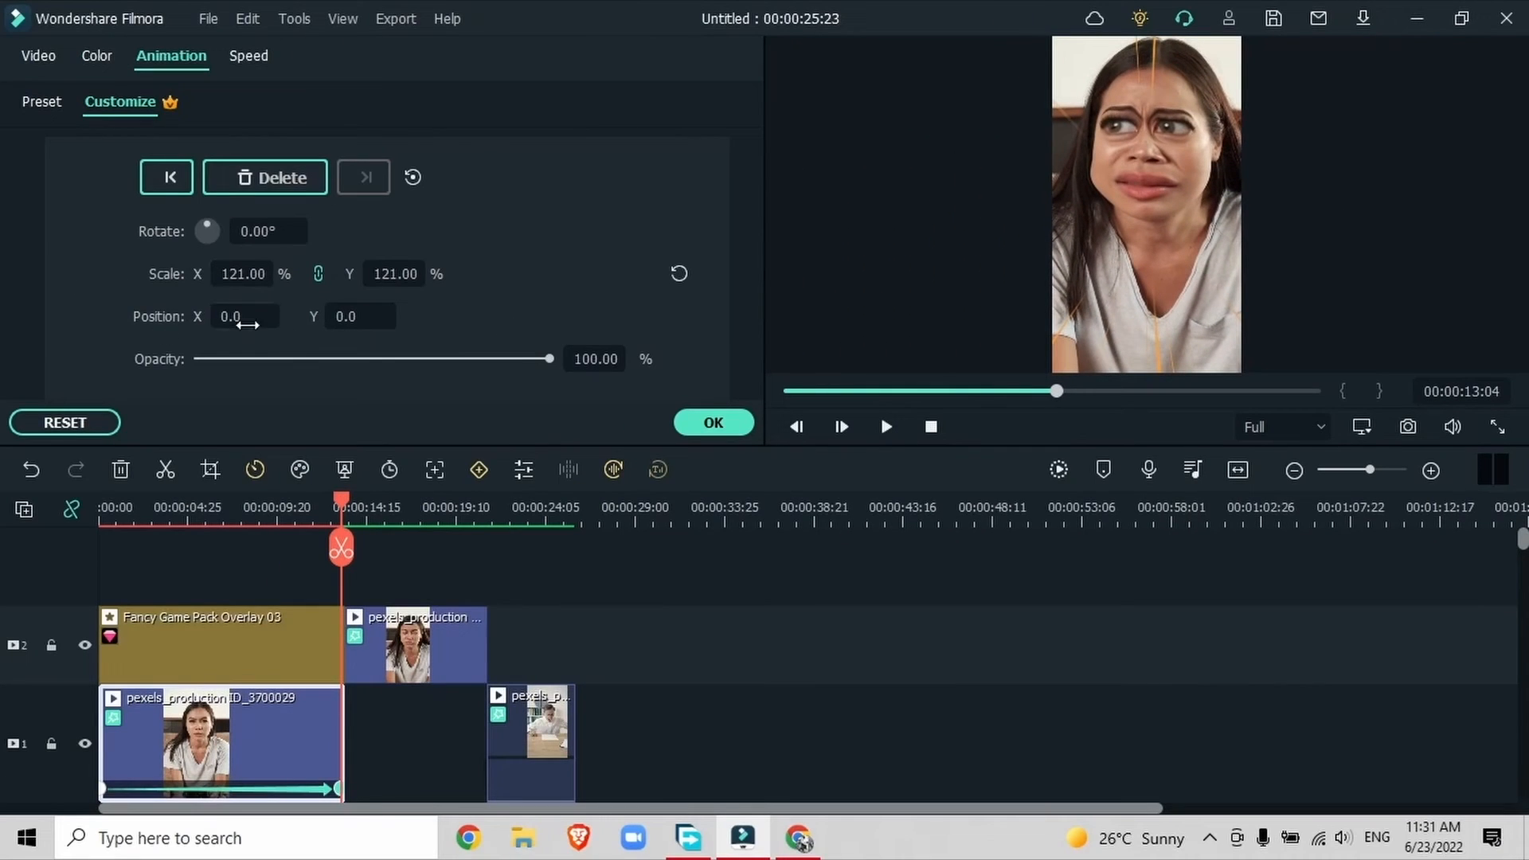
{"action": "left_click_drag", "start_coordinate": [342, 317], "coordinate": [222, 317]}
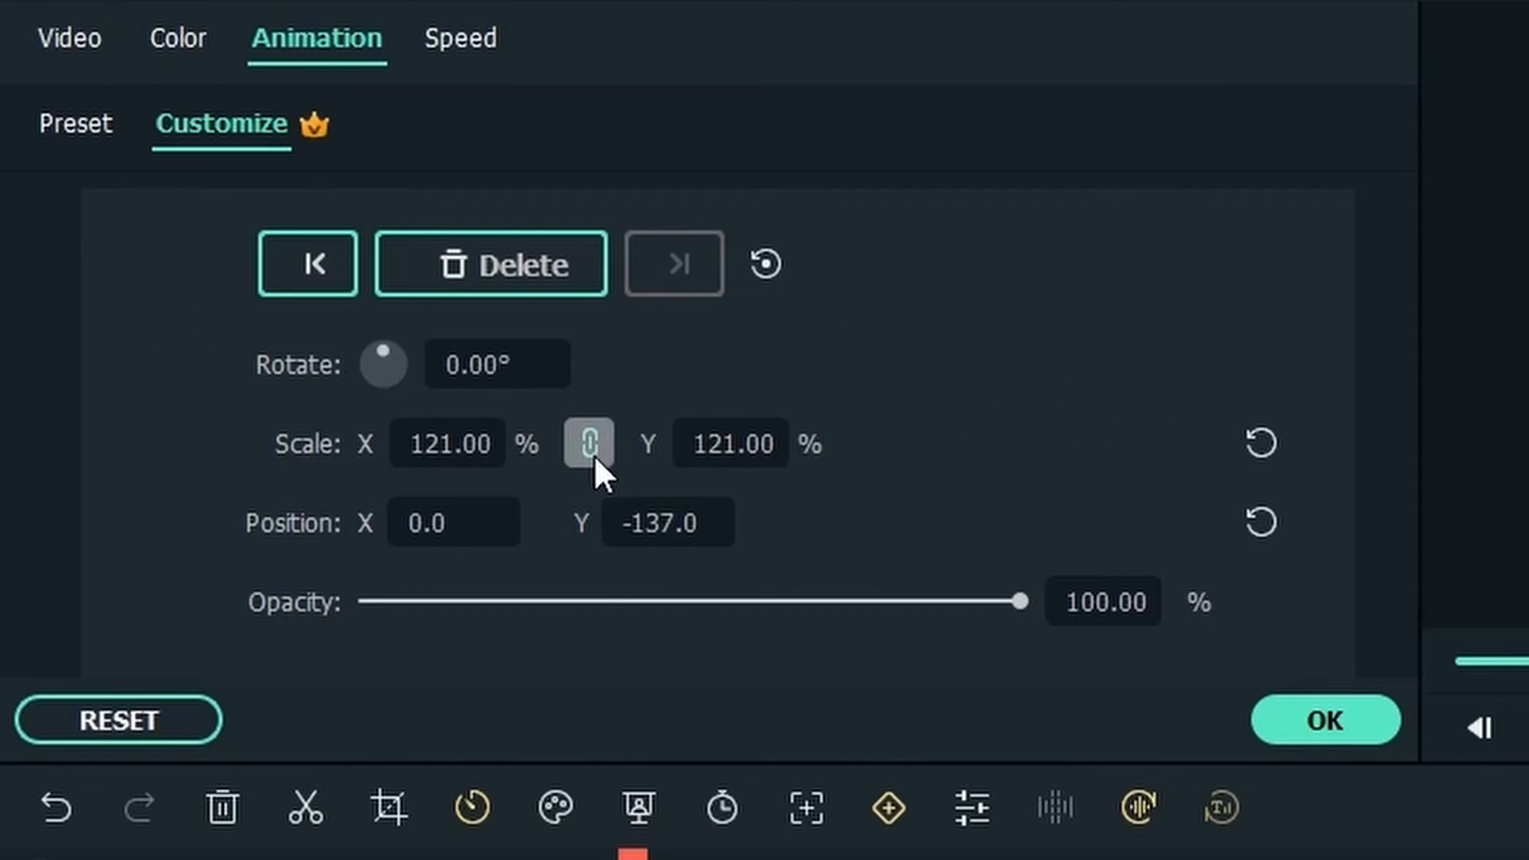
{"action": "left_click", "coordinate": [588, 455]}
{"action": "left_click", "coordinate": [586, 455]}
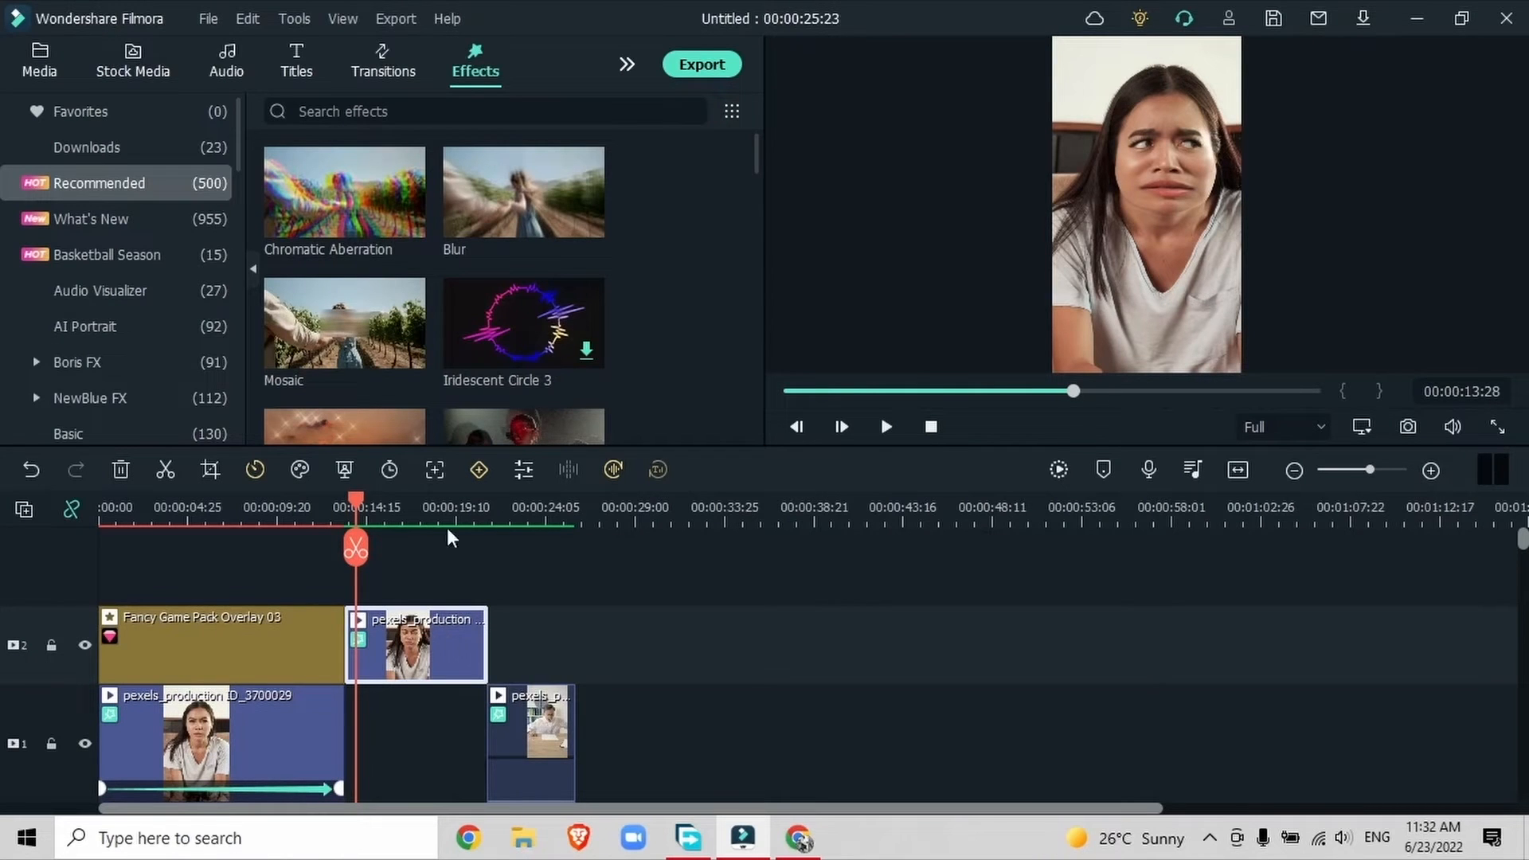
- Search effects for "rain", download the Cinematic Filters Pack rain overlay and place it on track 3 above the second clip
{"action": "left_click", "coordinate": [452, 104]}
{"action": "type", "text": "rain"}
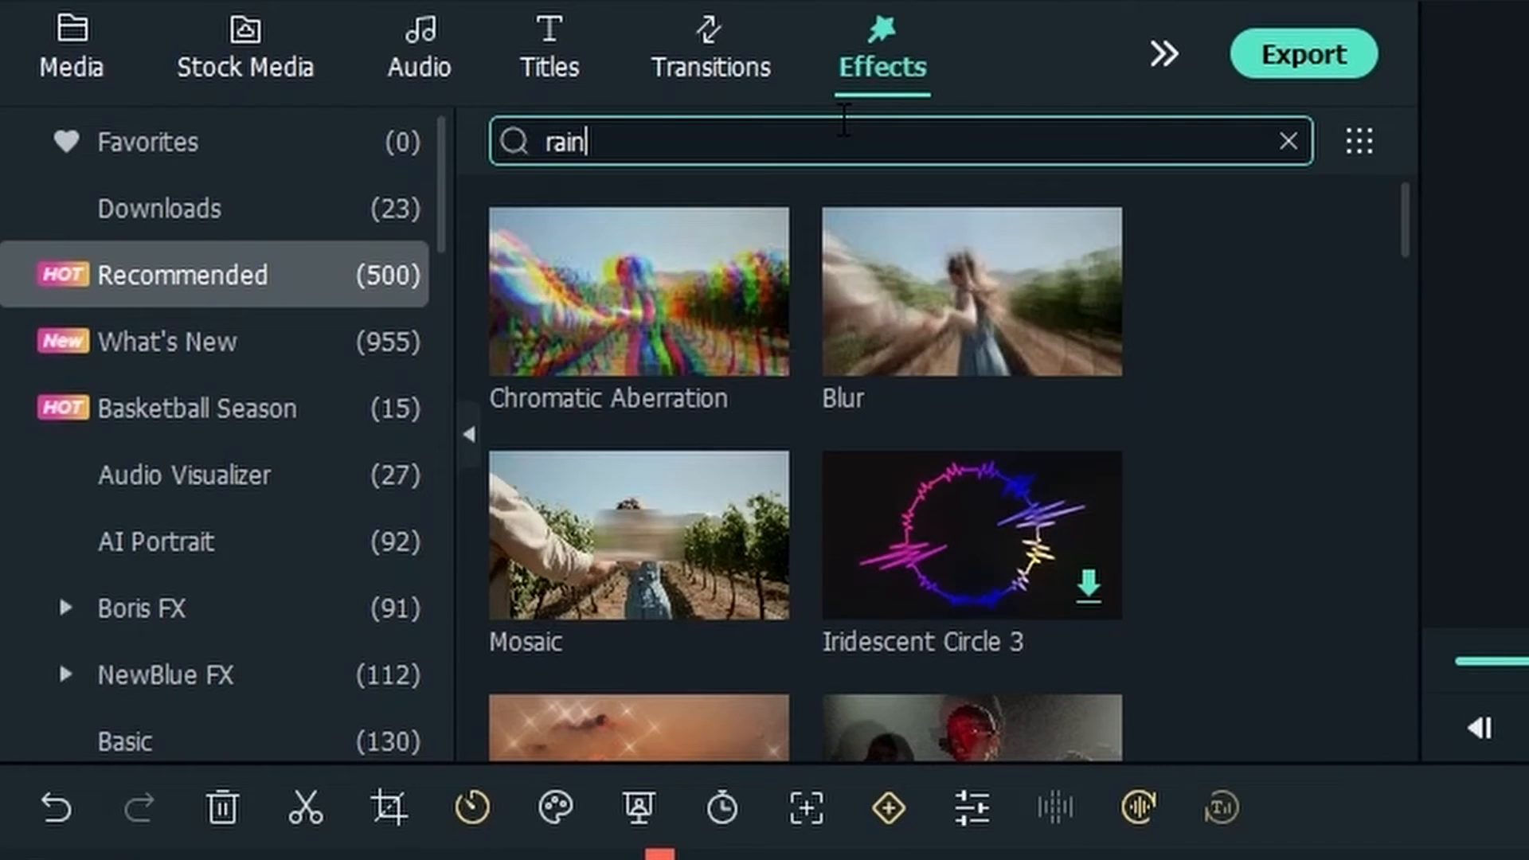
{"action": "key", "text": "Return"}
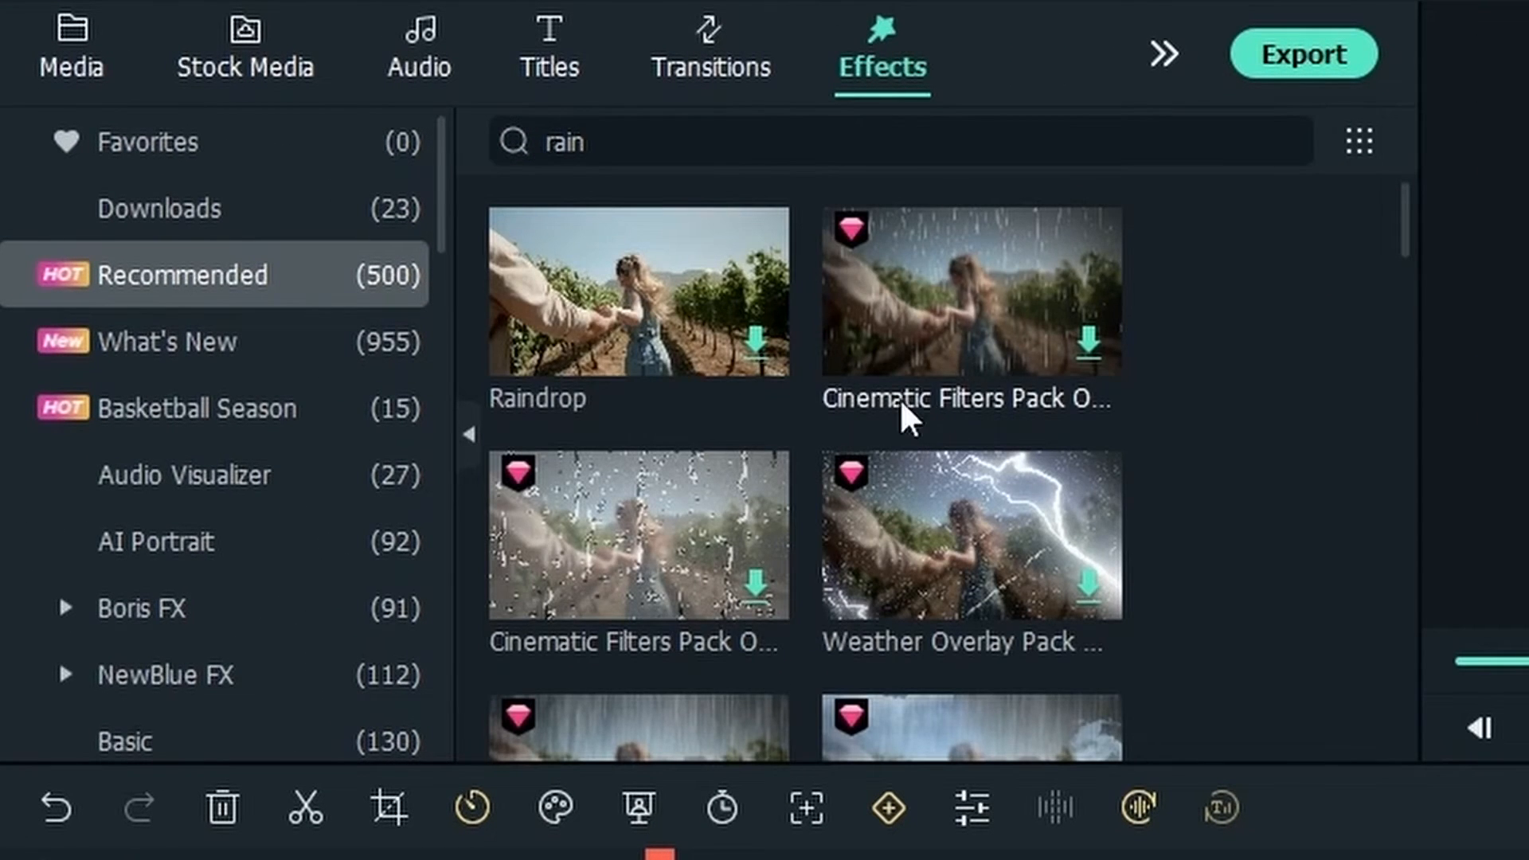
{"action": "left_click", "coordinate": [1089, 339]}
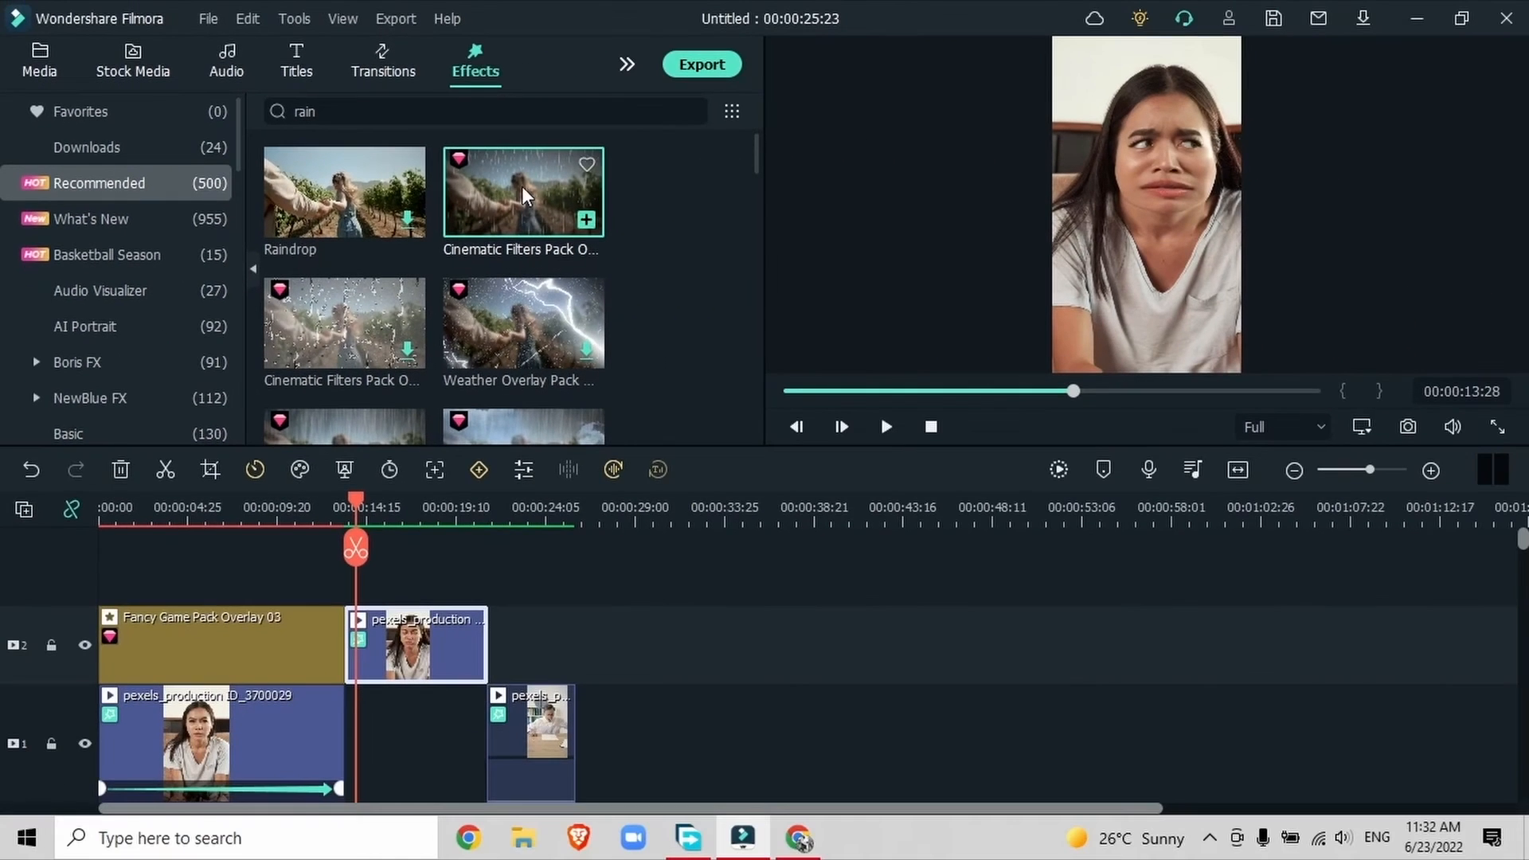
{"action": "left_click_drag", "start_coordinate": [523, 195], "coordinate": [430, 597]}
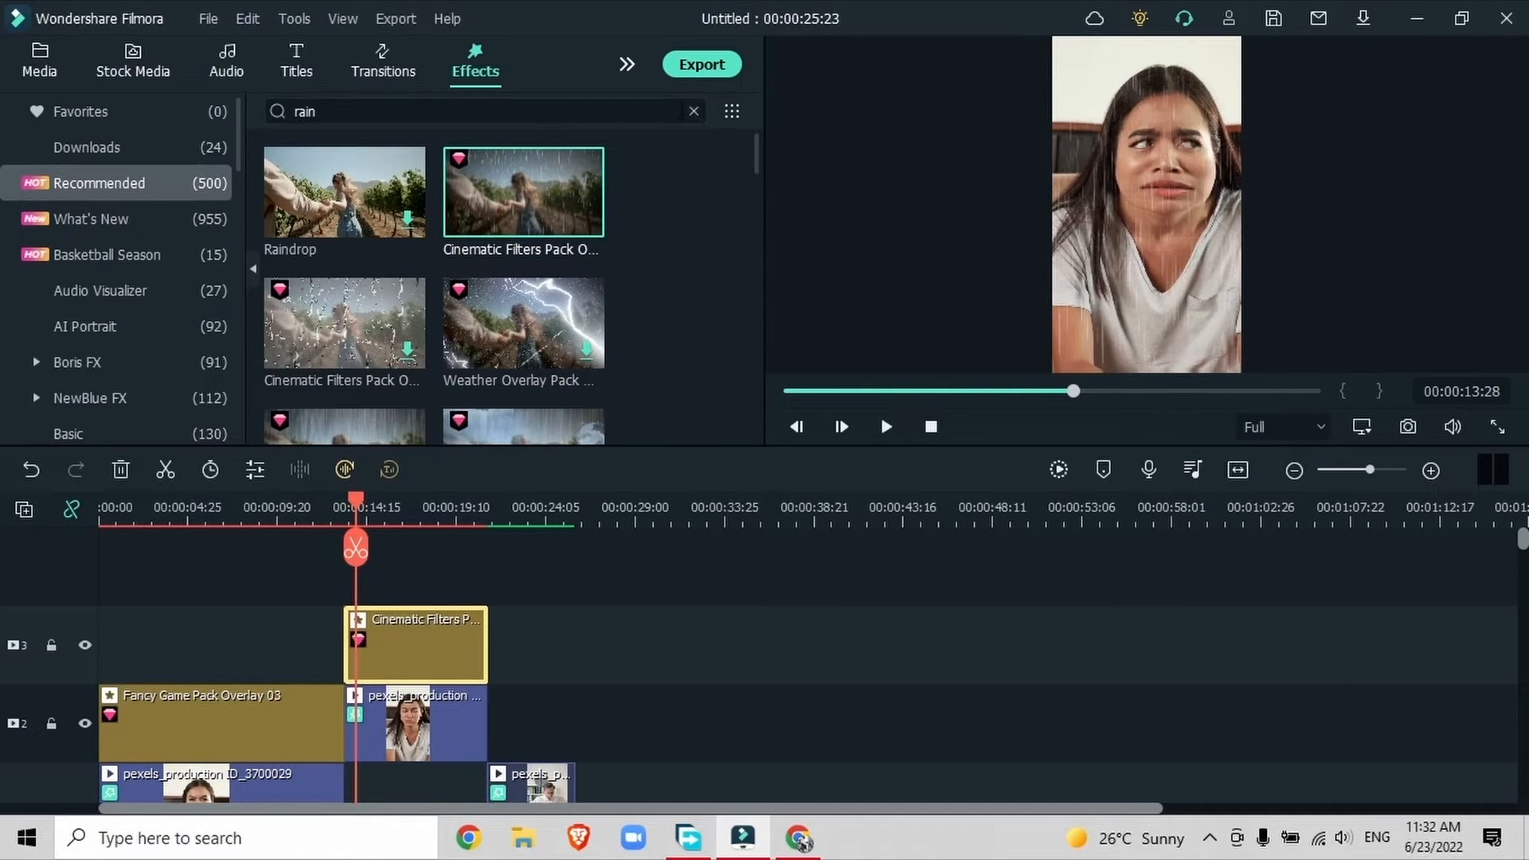
- Search effects for "blue", download the BLUE-MOON filter and place it on track 4 above the rain overlay
{"action": "left_click", "coordinate": [693, 111]}
{"action": "left_click", "coordinate": [637, 113]}
{"action": "type", "text": "blue"}
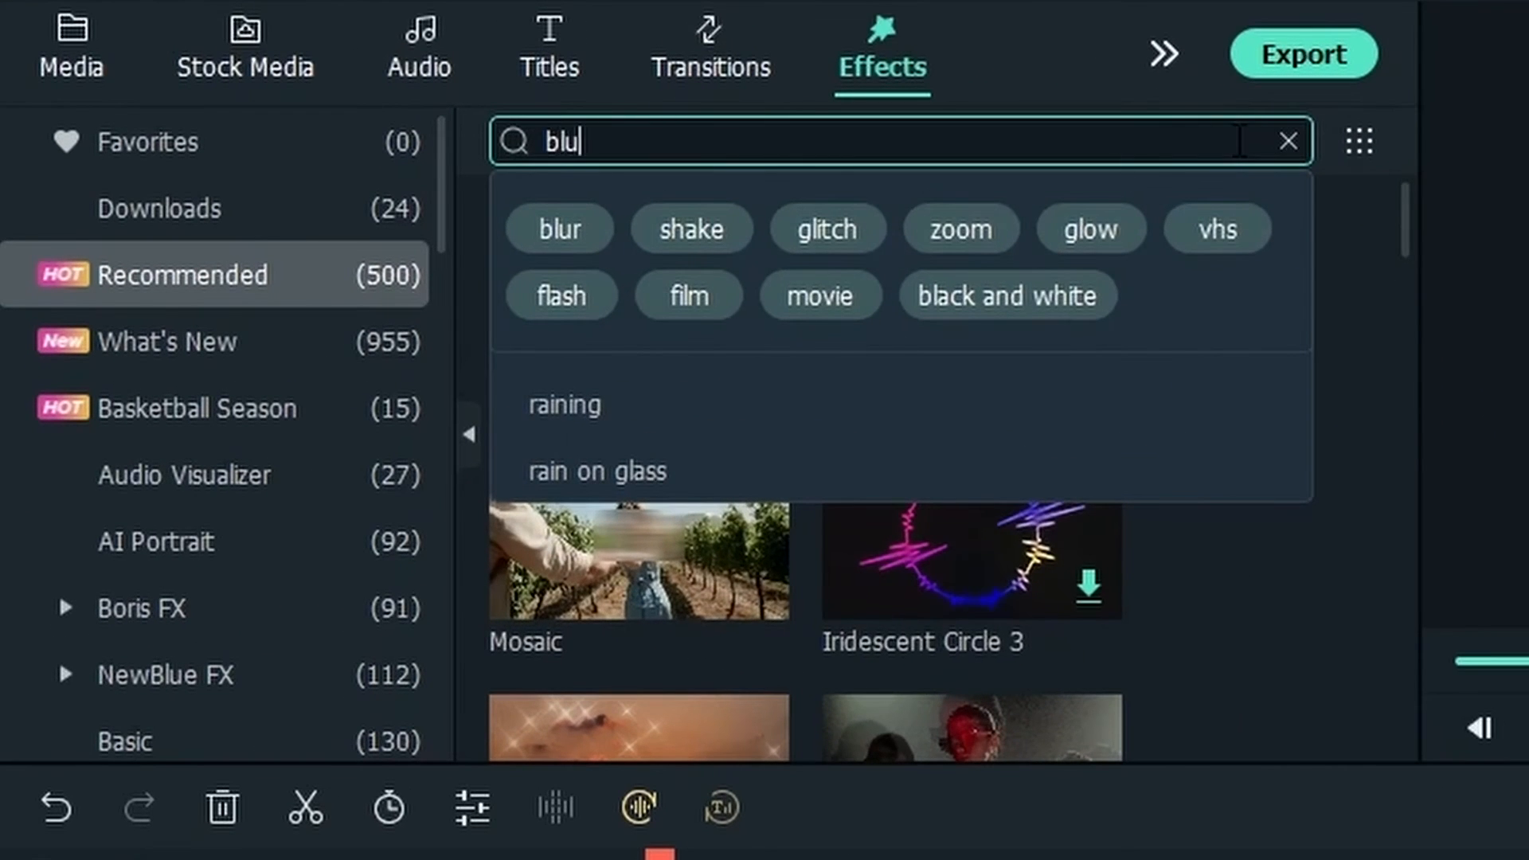
{"action": "key", "text": "Return"}
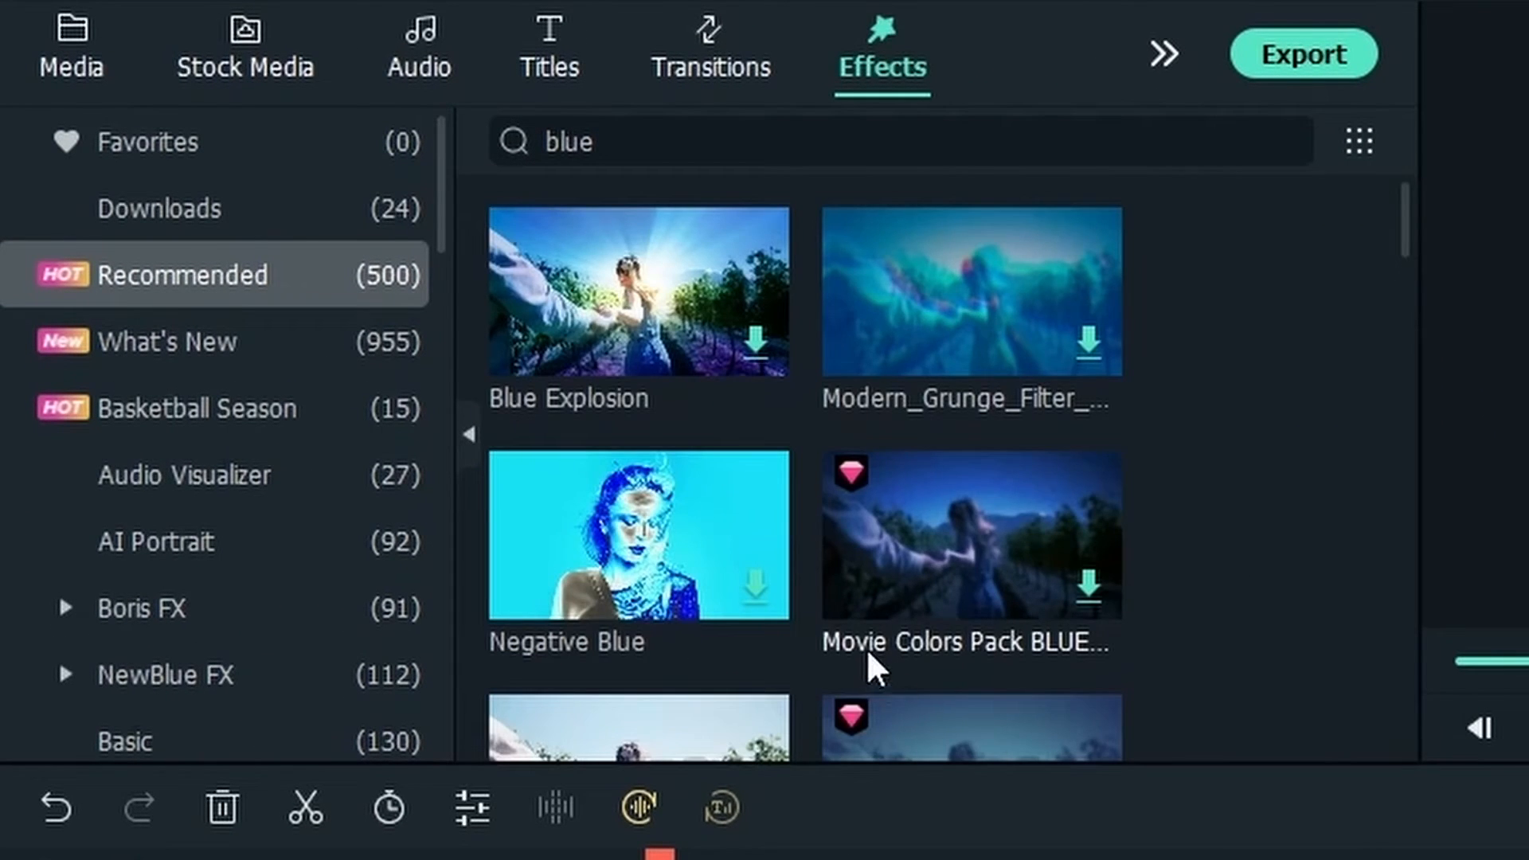
{"action": "left_click_drag", "start_coordinate": [1091, 571], "coordinate": [644, 859]}
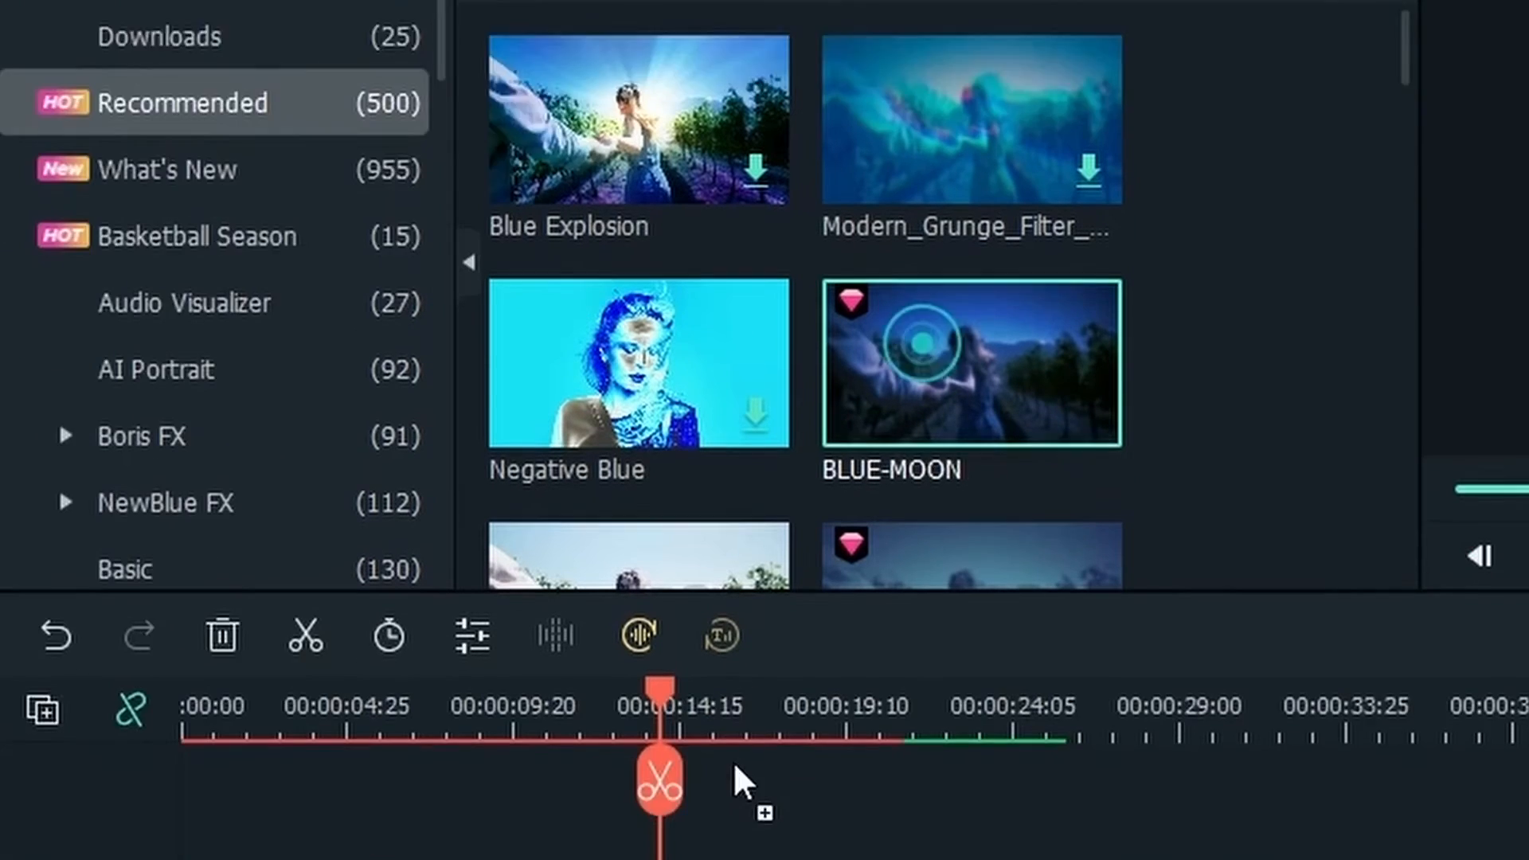
{"action": "left_click_drag", "start_coordinate": [644, 438], "coordinate": [644, 437]}
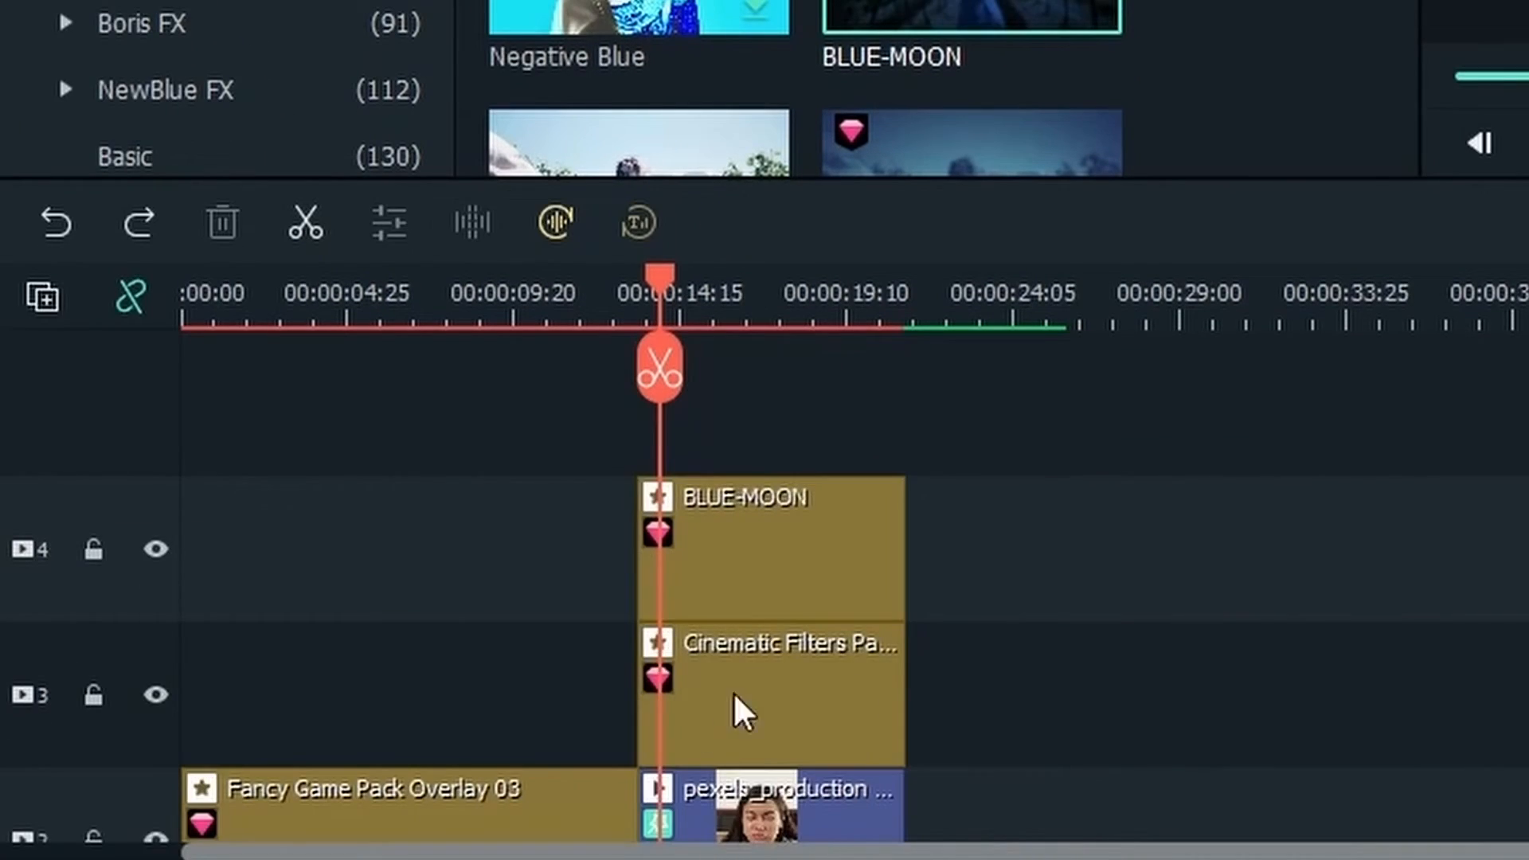
- Swap the two effects so BLUE-MOON sits on track 3 and the Cinematic Filters Pack overlay on track 4, above the second clip
{"action": "left_click_drag", "start_coordinate": [741, 690], "coordinate": [664, 383]}
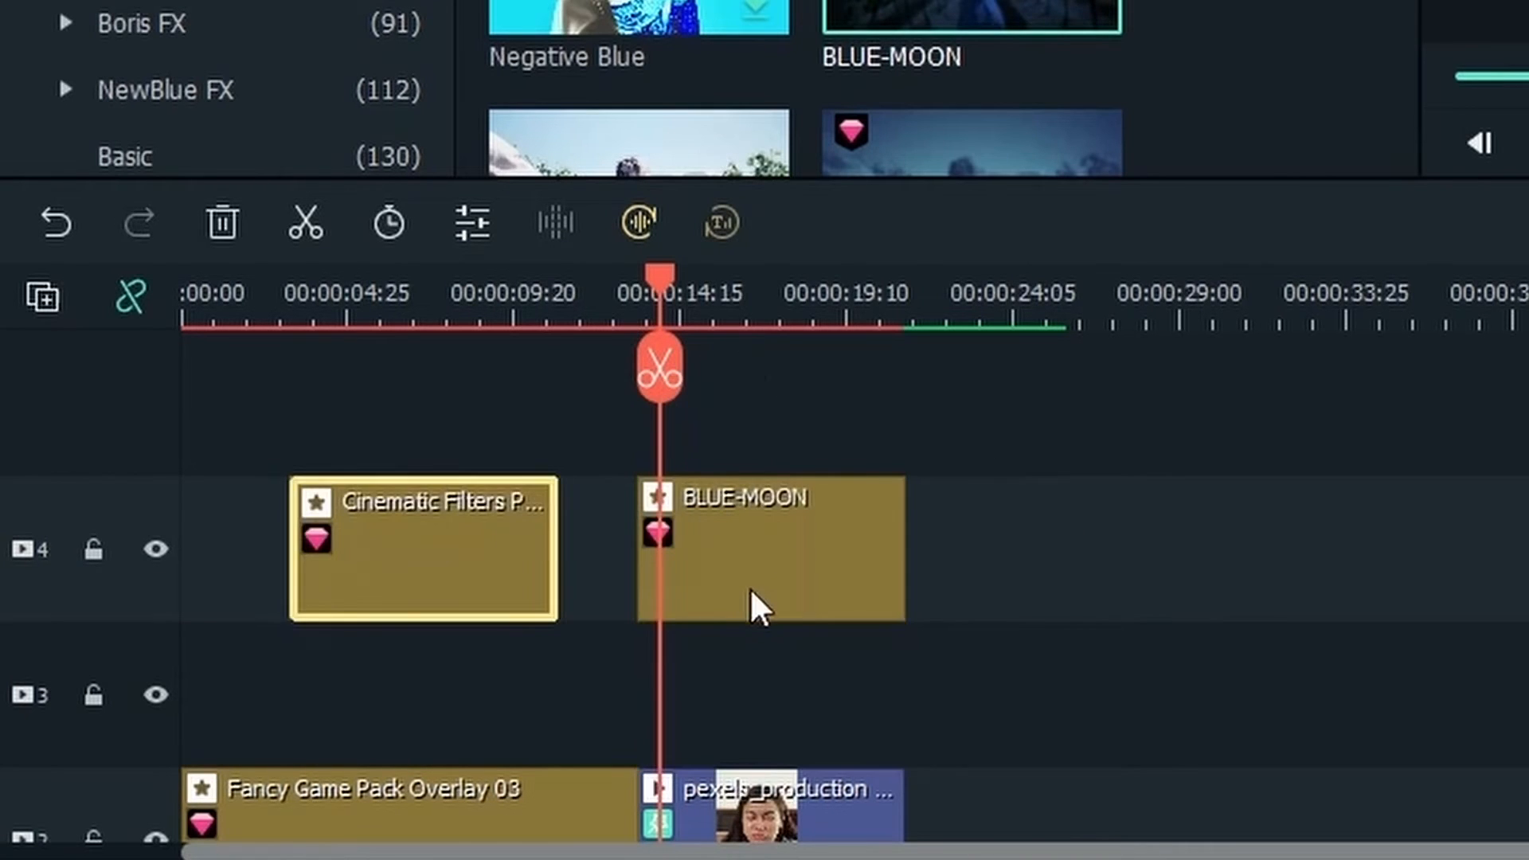
{"action": "left_click_drag", "start_coordinate": [754, 604], "coordinate": [764, 686]}
{"action": "left_click_drag", "start_coordinate": [348, 566], "coordinate": [807, 557]}
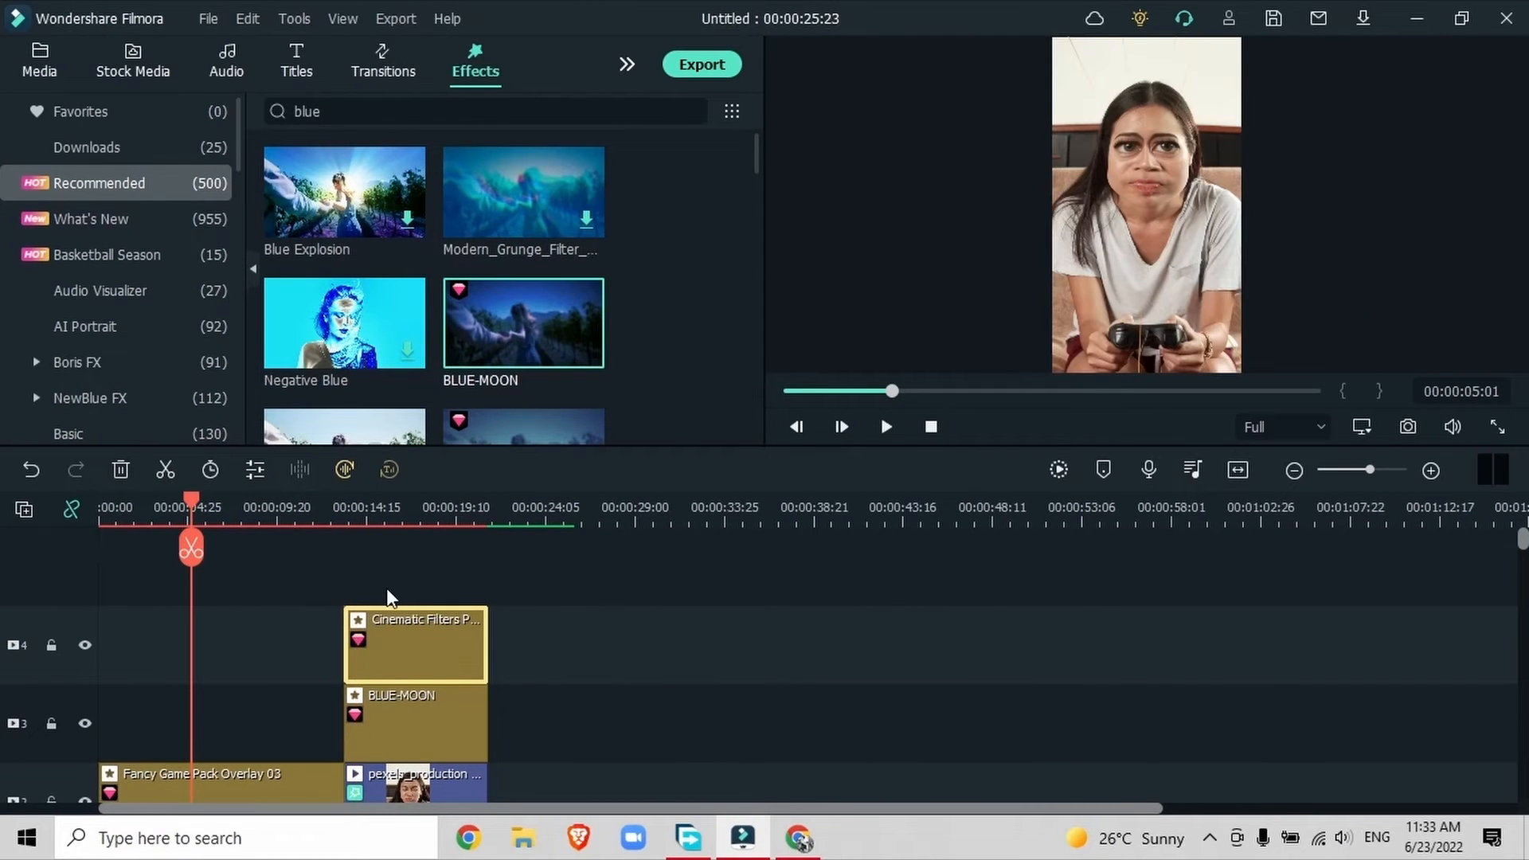
- Search effects for "shake", download the radial-line Shake It Up Pack Vol2 overlay and place it on track 2 above the last clip
{"action": "scroll", "coordinate": [561, 669], "scroll_direction": "down", "scroll_amount": 1}
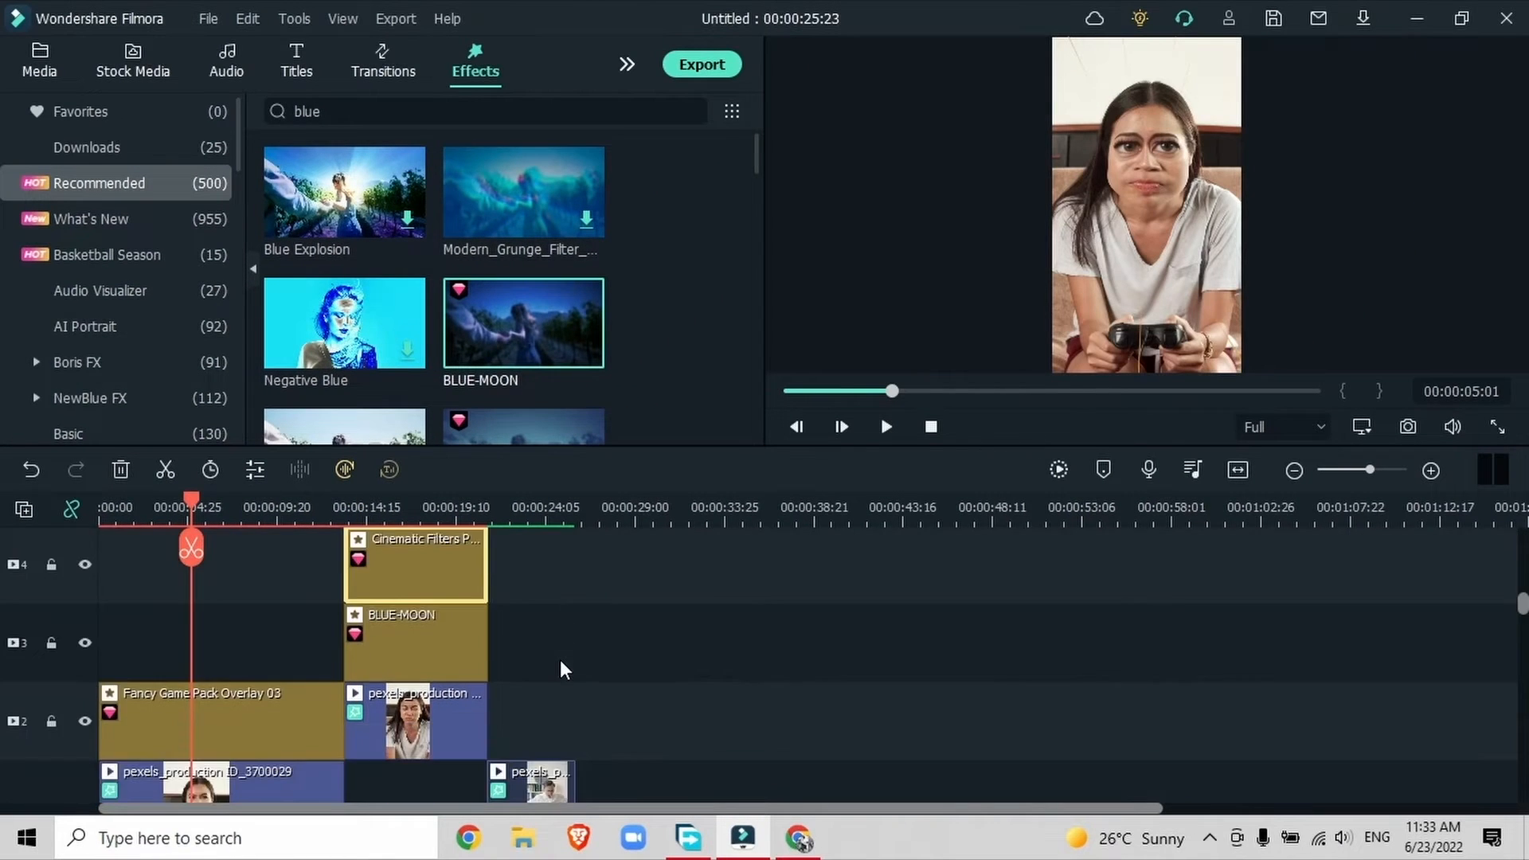
{"action": "left_click", "coordinate": [523, 516]}
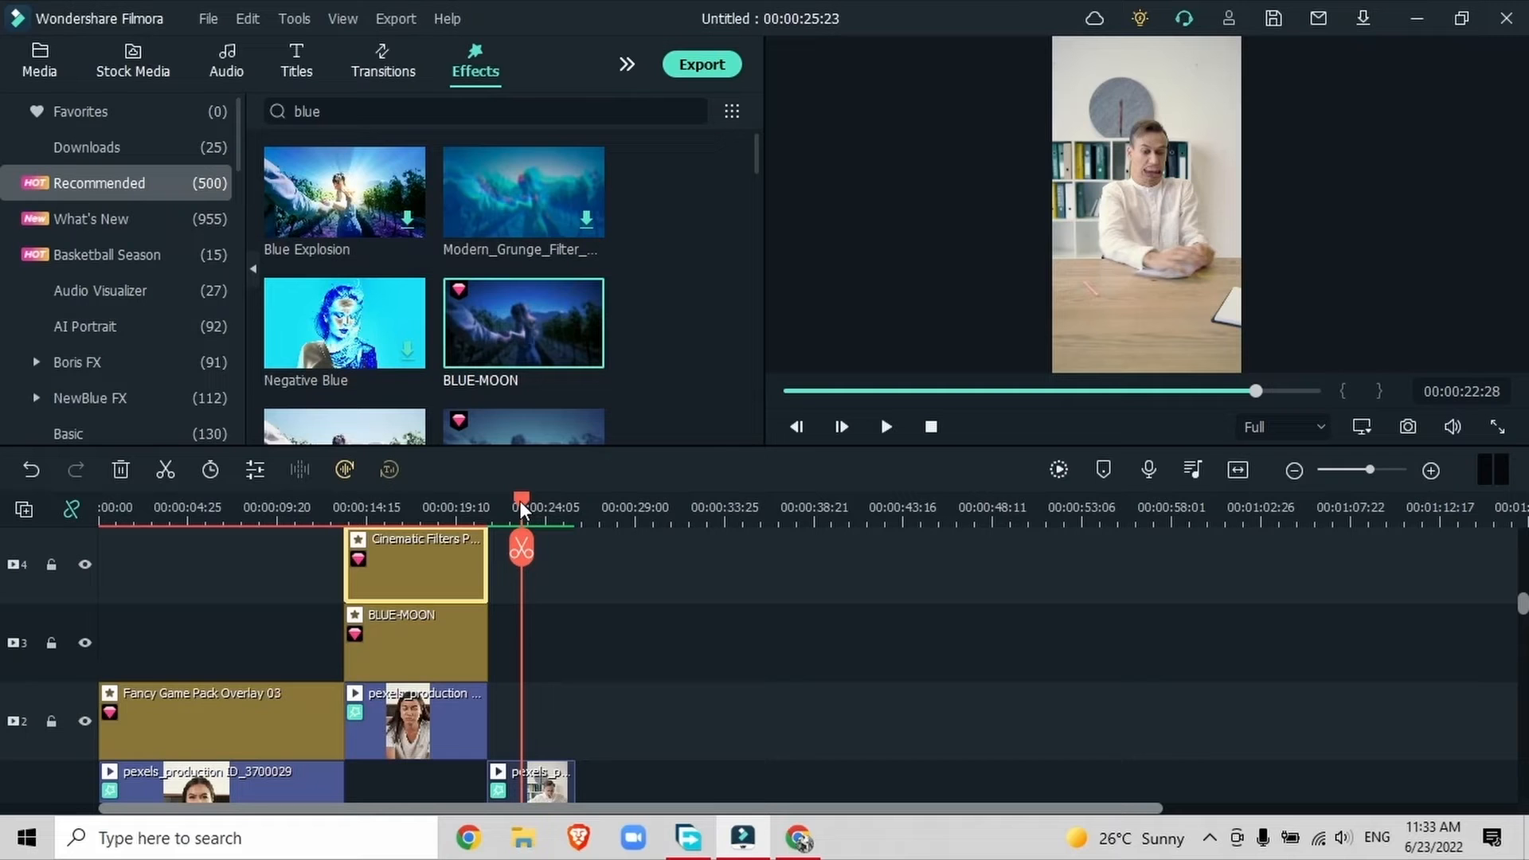
{"action": "left_click", "coordinate": [690, 111]}
{"action": "left_click", "coordinate": [482, 111]}
{"action": "type", "text": "shak"}
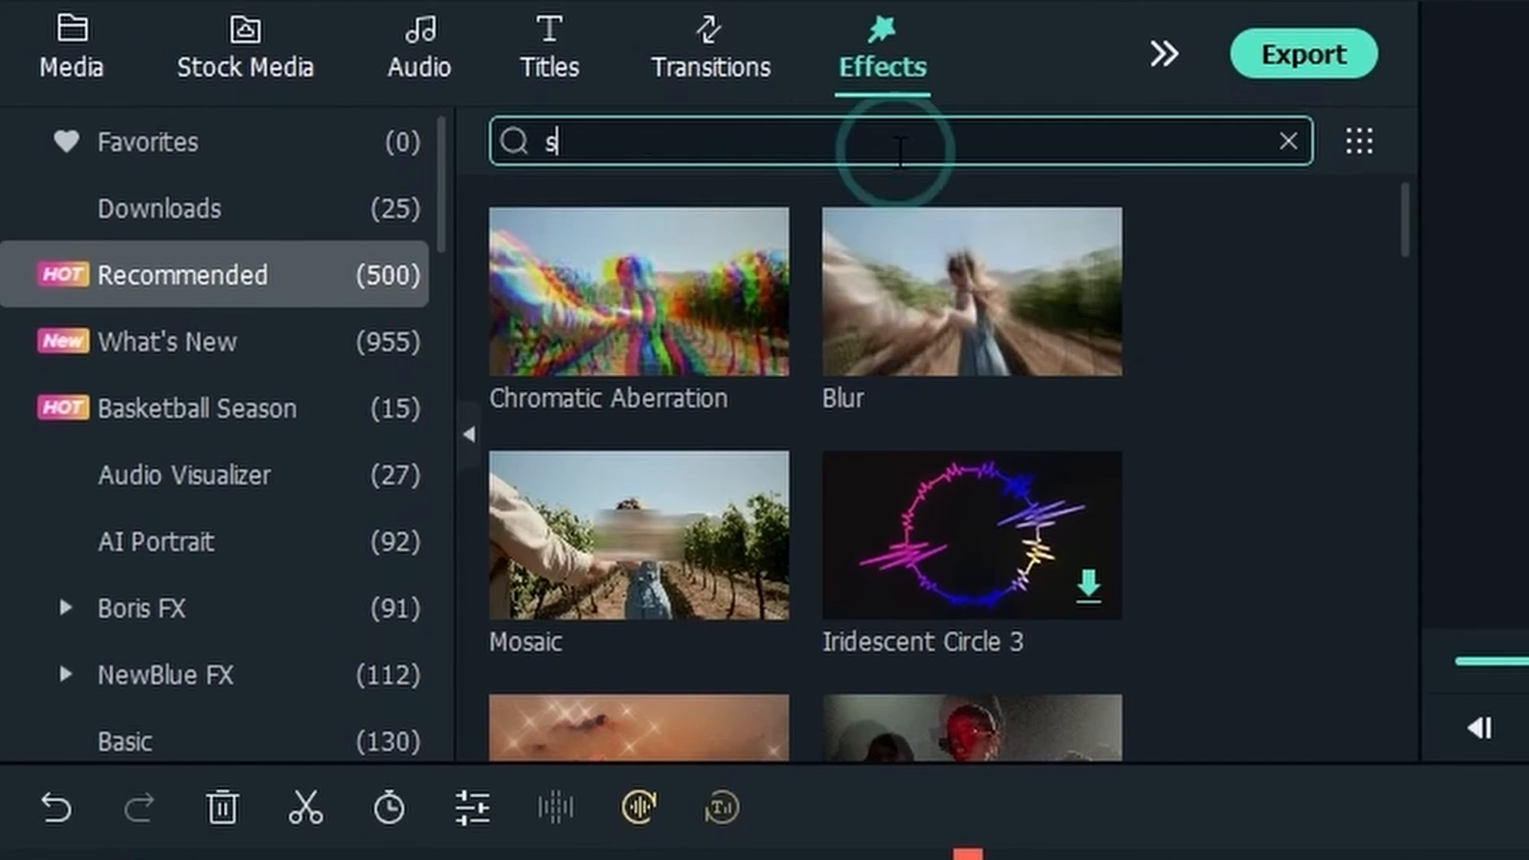
{"action": "type", "text": "e"}
{"action": "key", "text": "Return"}
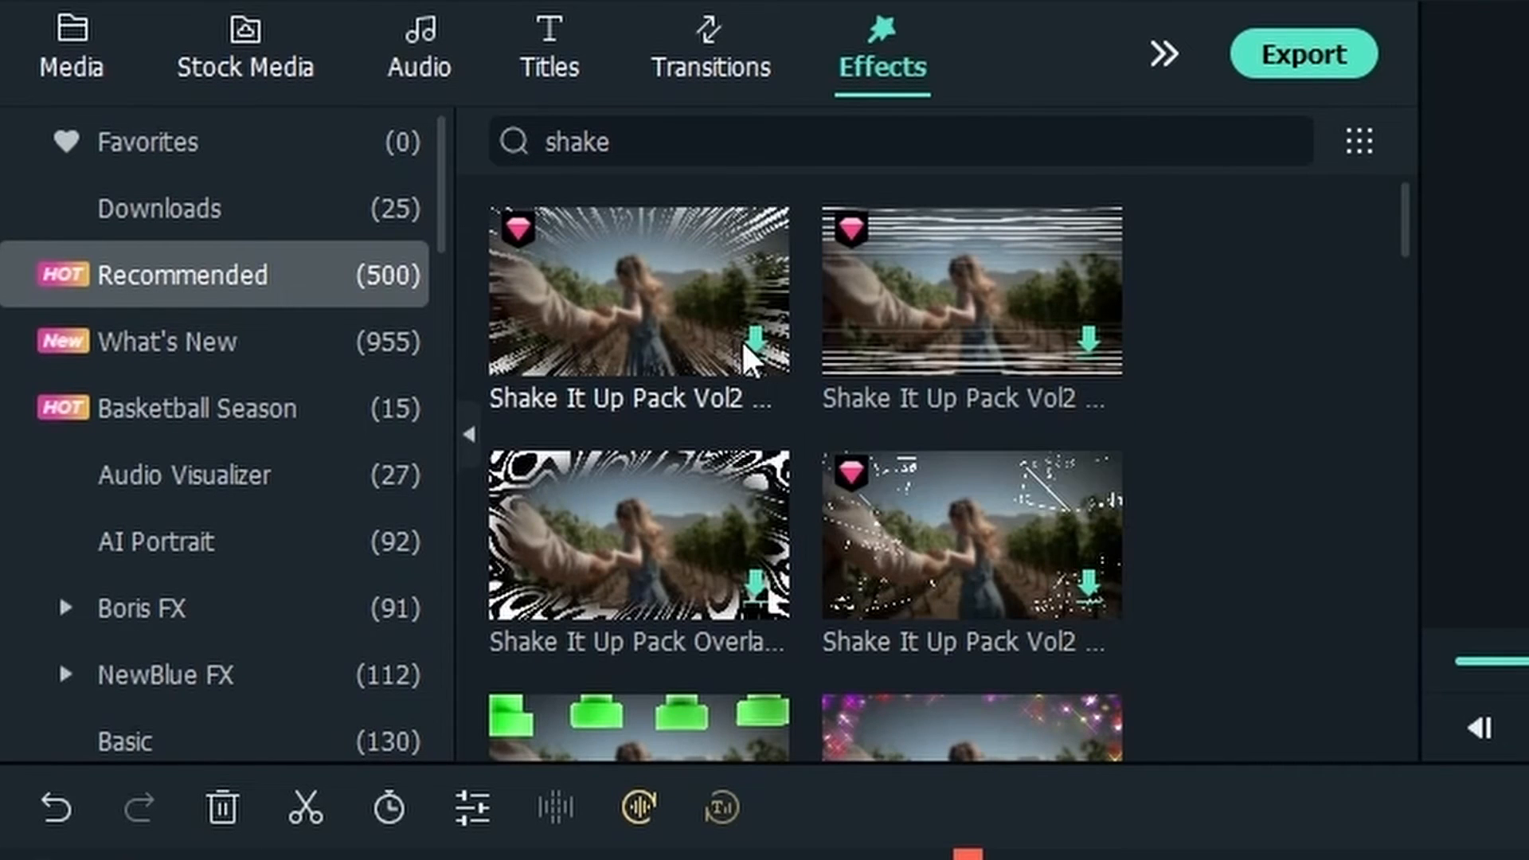
{"action": "left_click", "coordinate": [744, 340]}
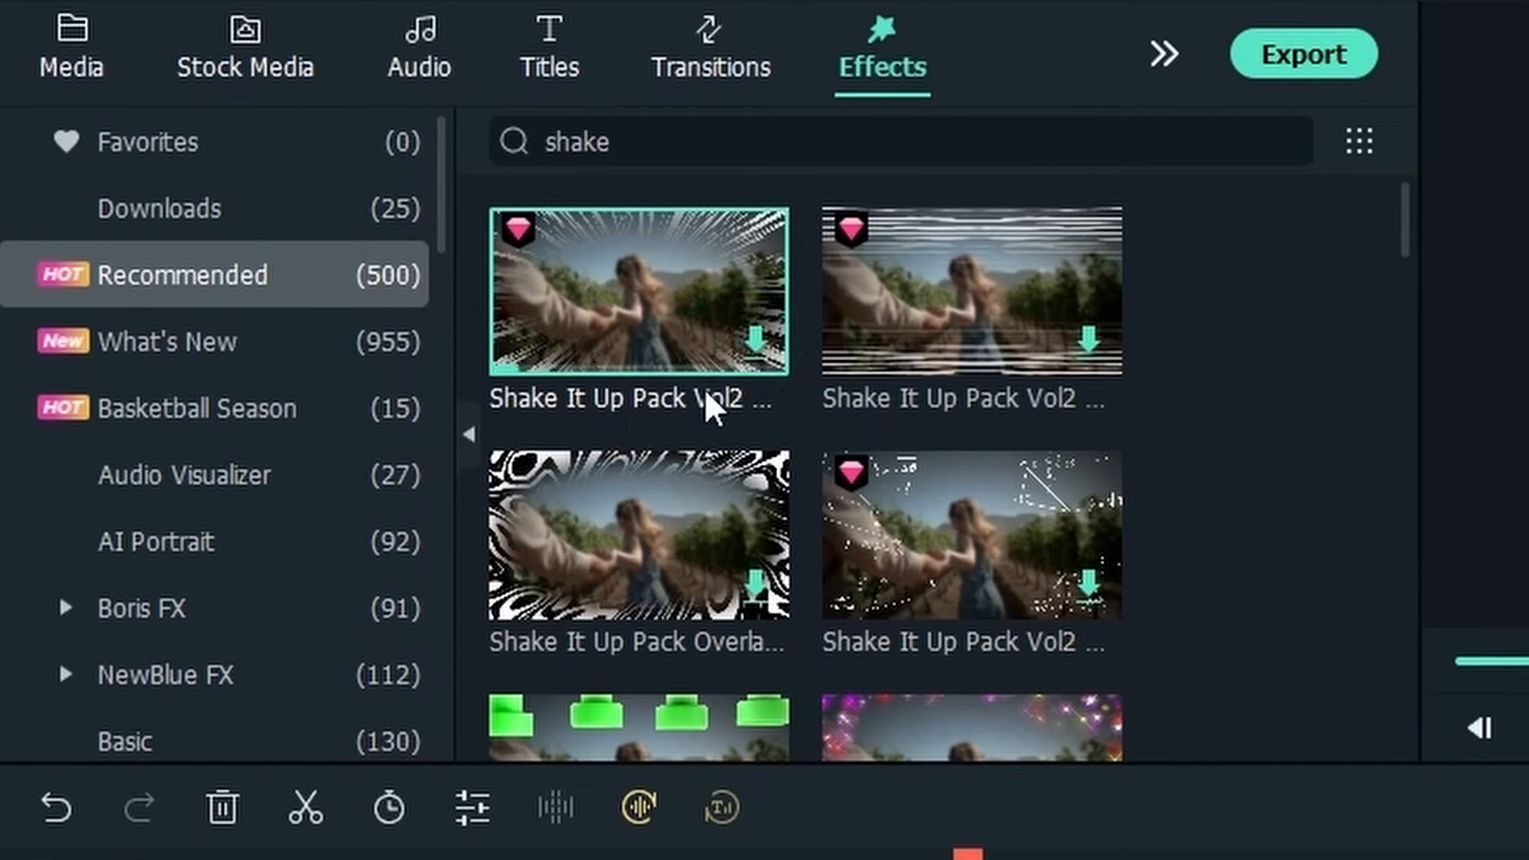
{"action": "left_click_drag", "start_coordinate": [672, 339], "coordinate": [924, 683]}
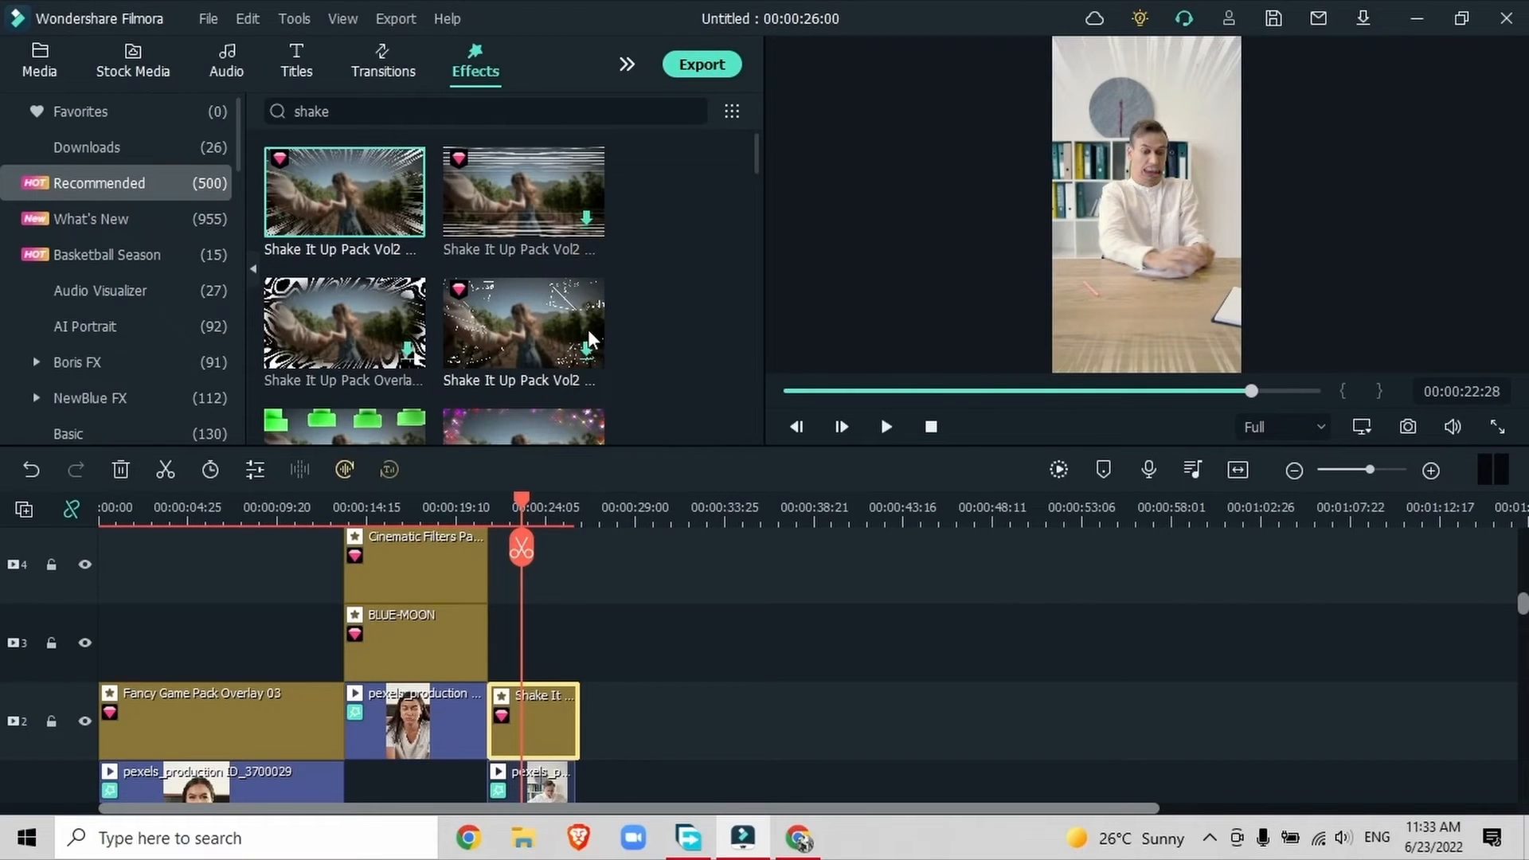
- Search effects for "mild", download the Mild effect and place it on track 3 above the Shake It Up overlay
{"action": "scroll", "coordinate": [683, 314], "scroll_direction": "down", "scroll_amount": 5}
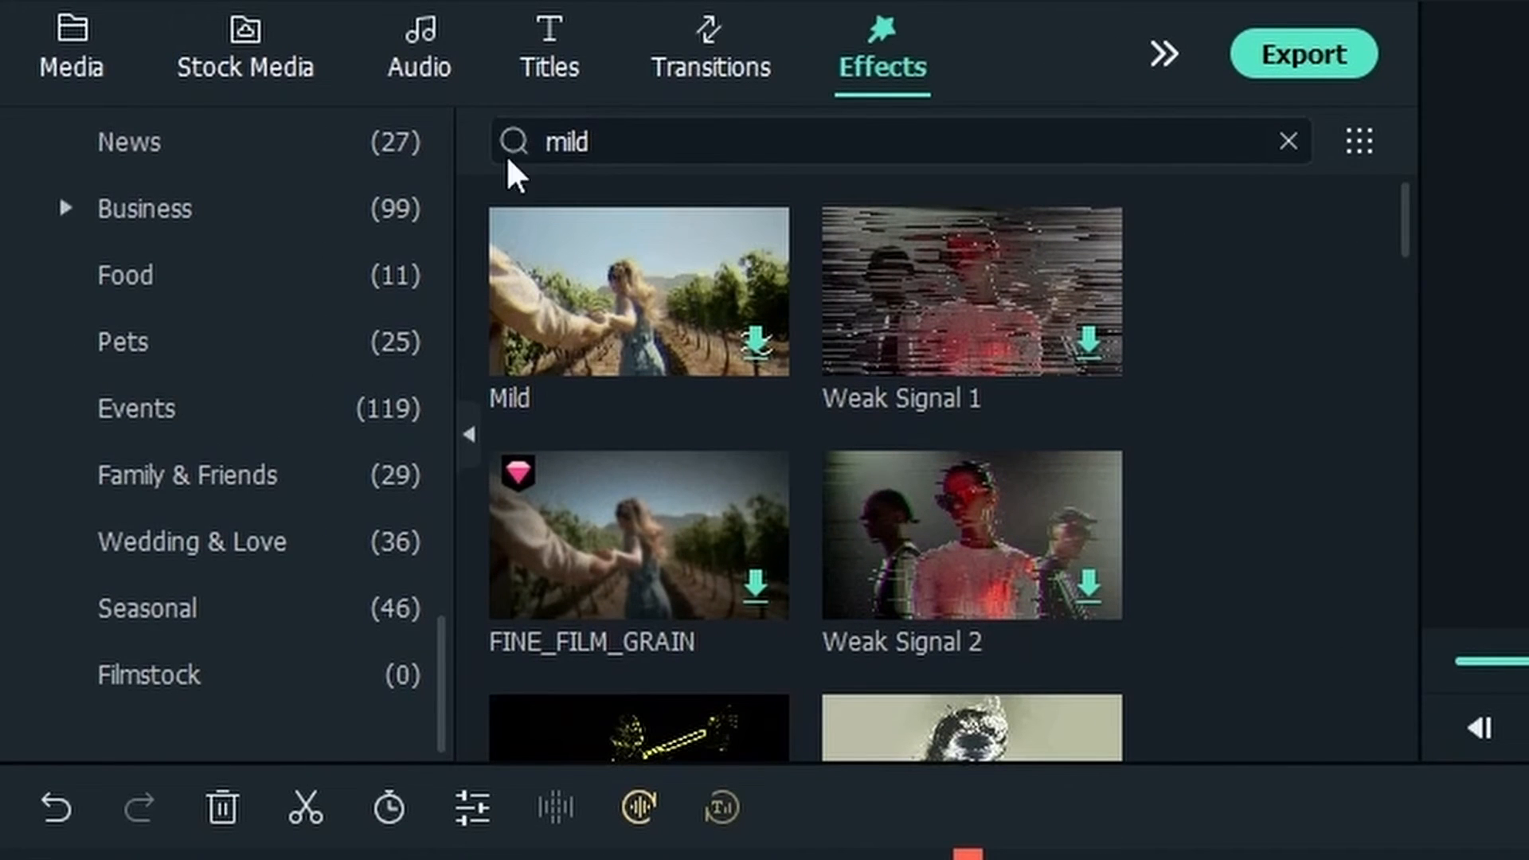
{"action": "left_click", "coordinate": [753, 338]}
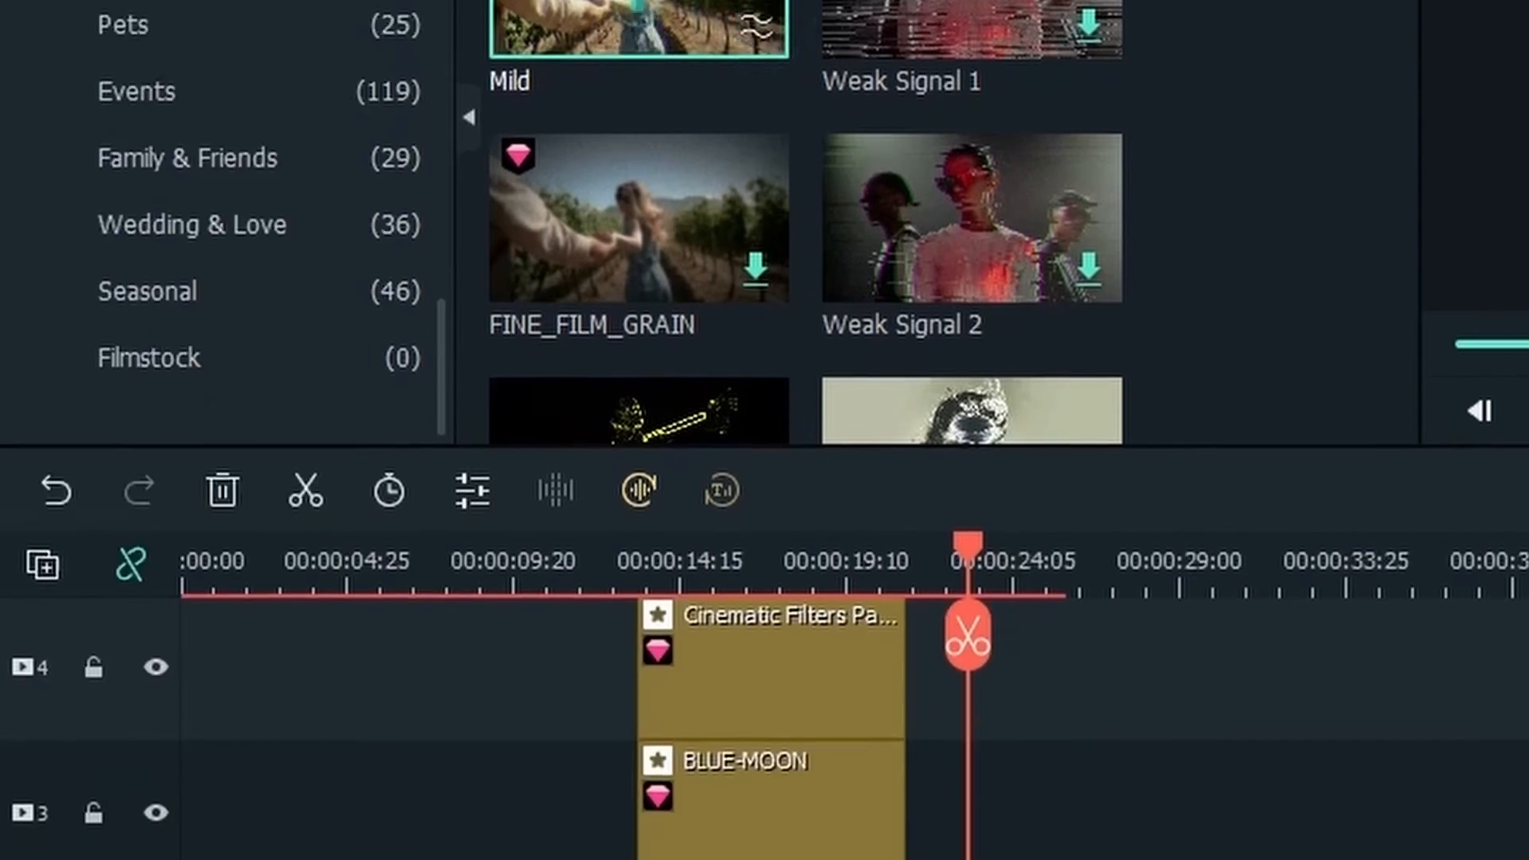
{"action": "left_click_drag", "start_coordinate": [754, 331], "coordinate": [921, 539]}
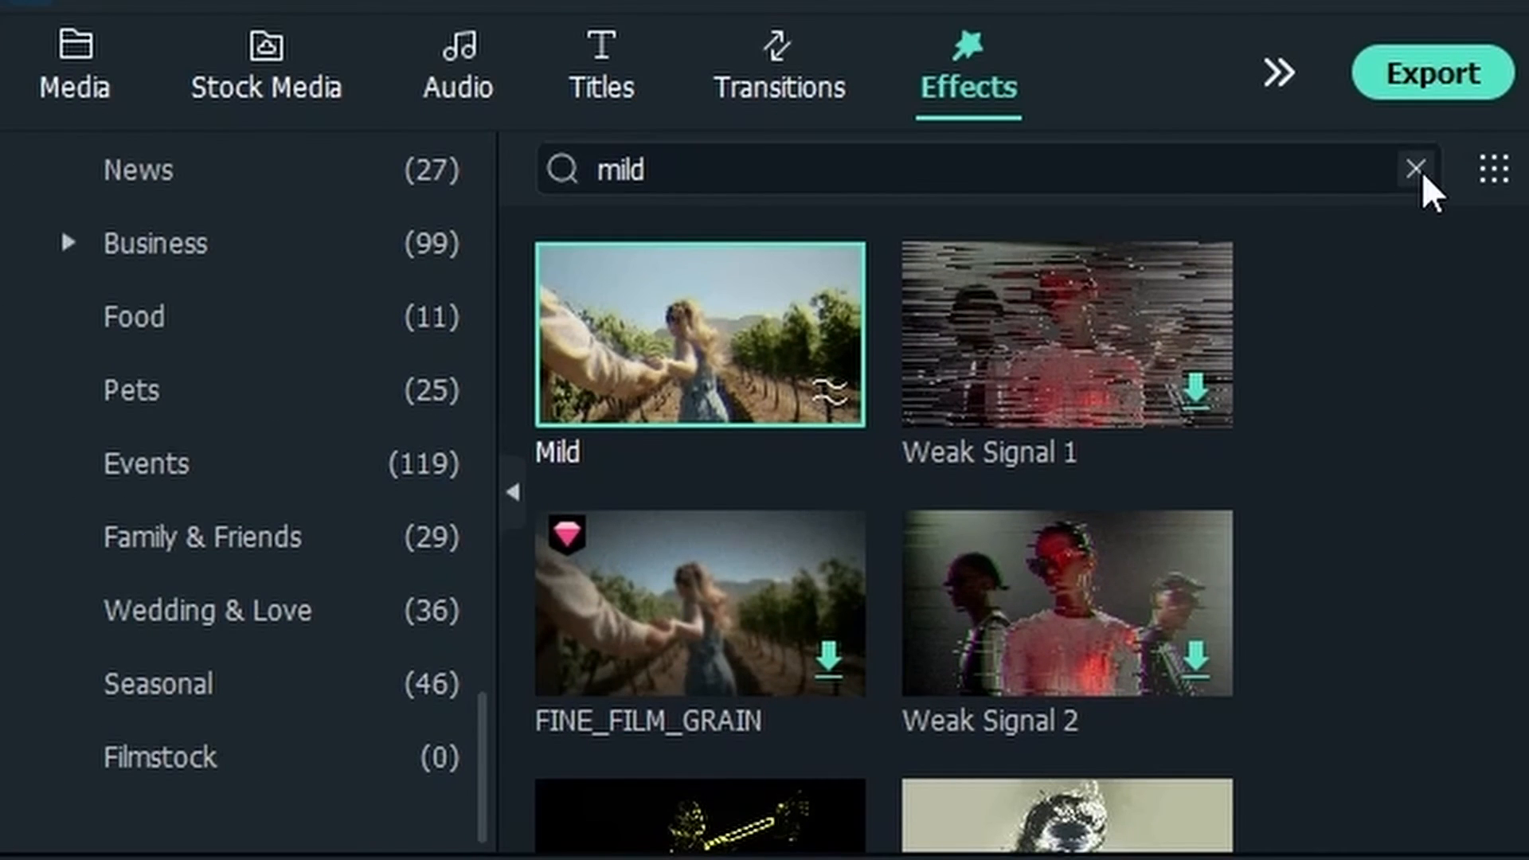
- Search effects for "red", download Modern Grunge Filter Channel Split Red and place it on track 4 above the Mild effect
{"action": "left_click", "coordinate": [1416, 168]}
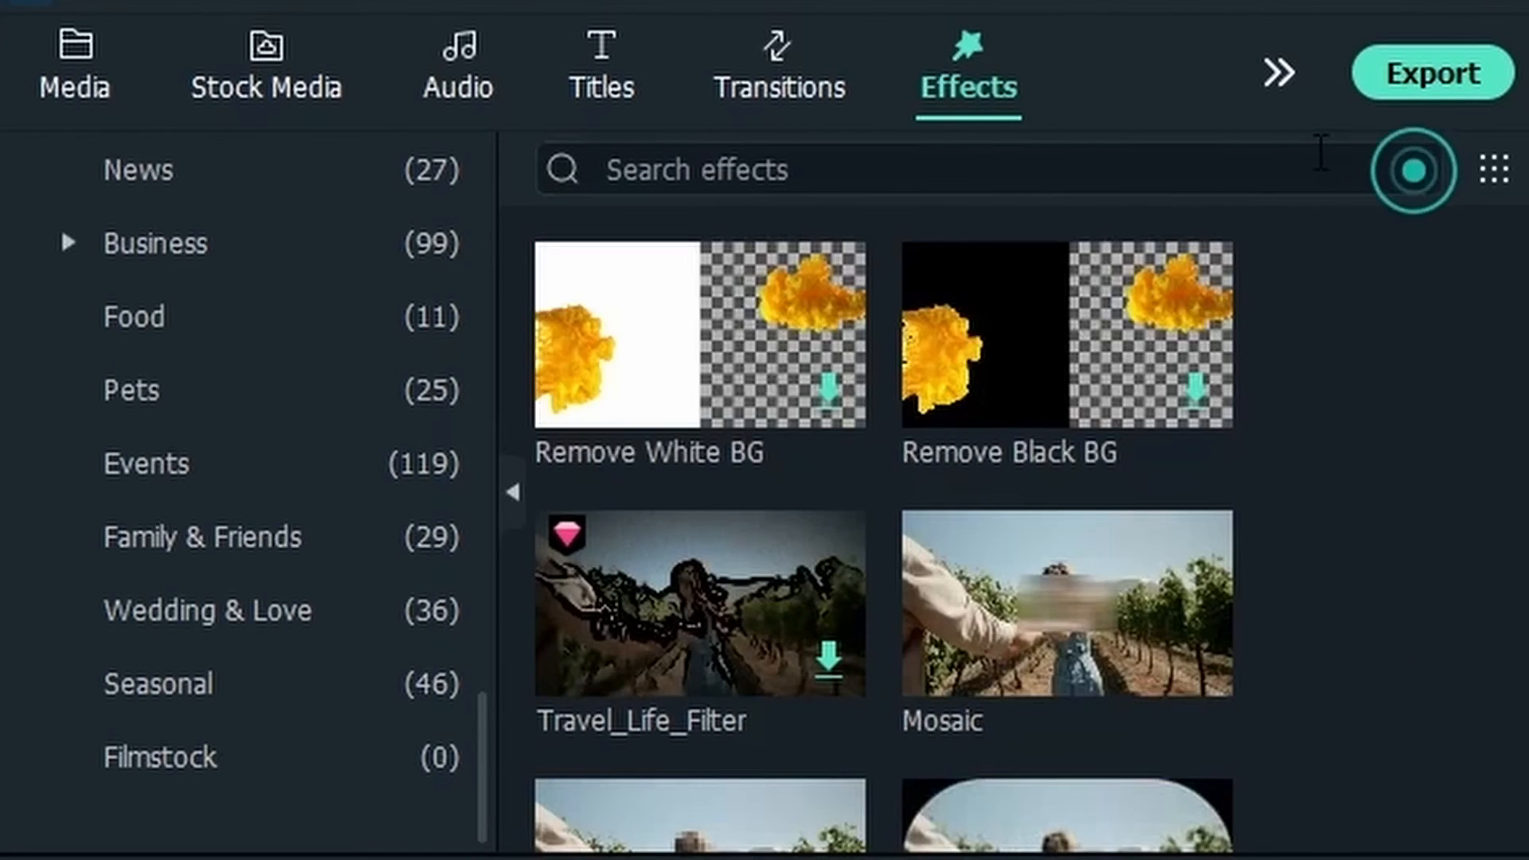
{"action": "left_click", "coordinate": [1320, 151]}
{"action": "type", "text": "red"}
{"action": "key", "text": "Return"}
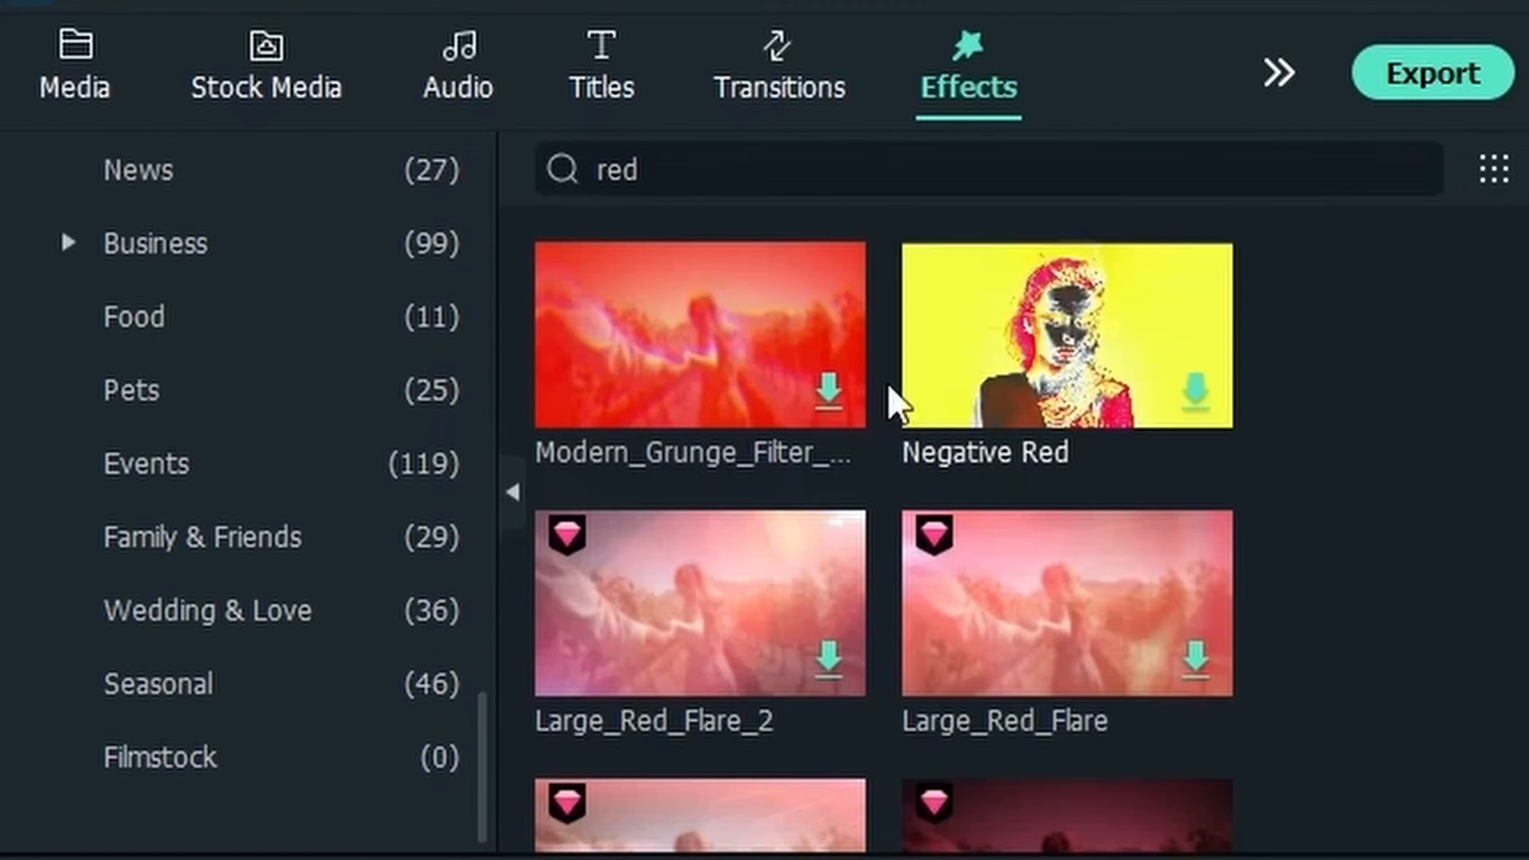
{"action": "left_click", "coordinate": [828, 387]}
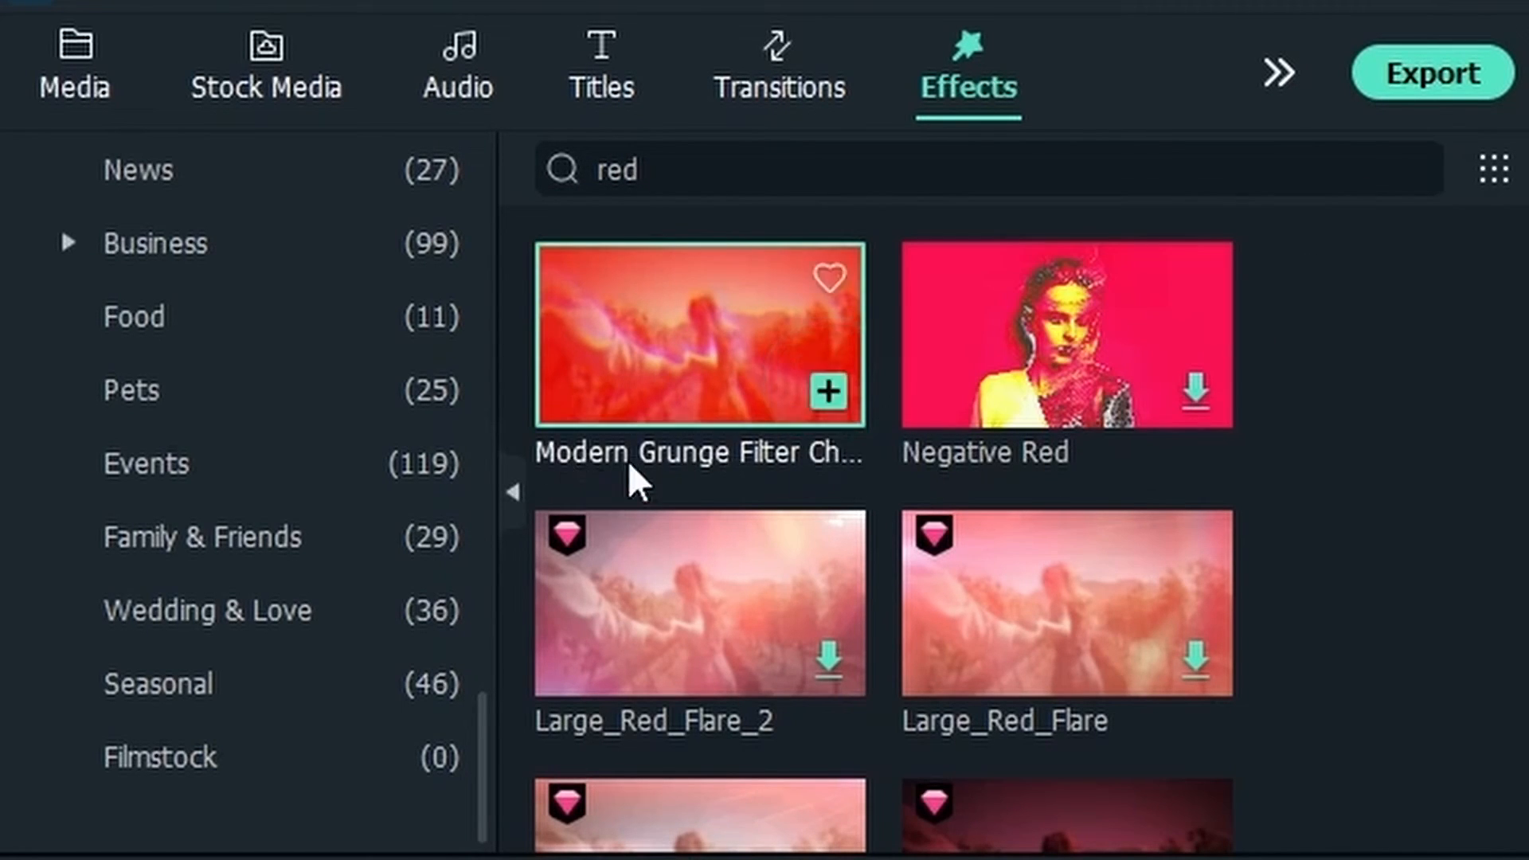
{"action": "left_click_drag", "start_coordinate": [642, 330], "coordinate": [1040, 399]}
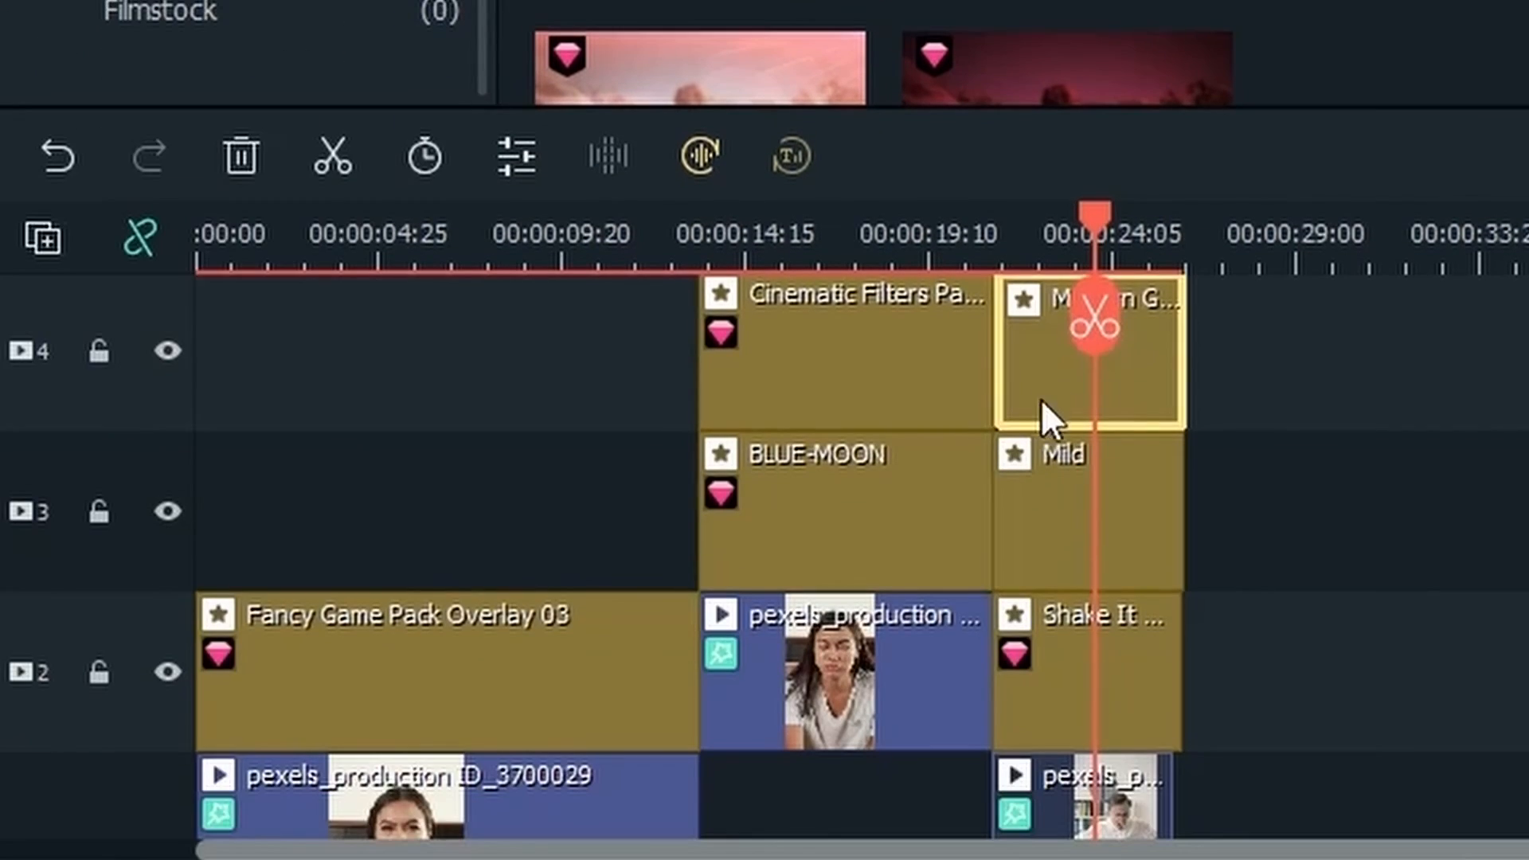
- Set the intensity of the Modern Grunge Filter Channel Split Red effect to 60
{"action": "double_click", "coordinate": [1048, 360]}
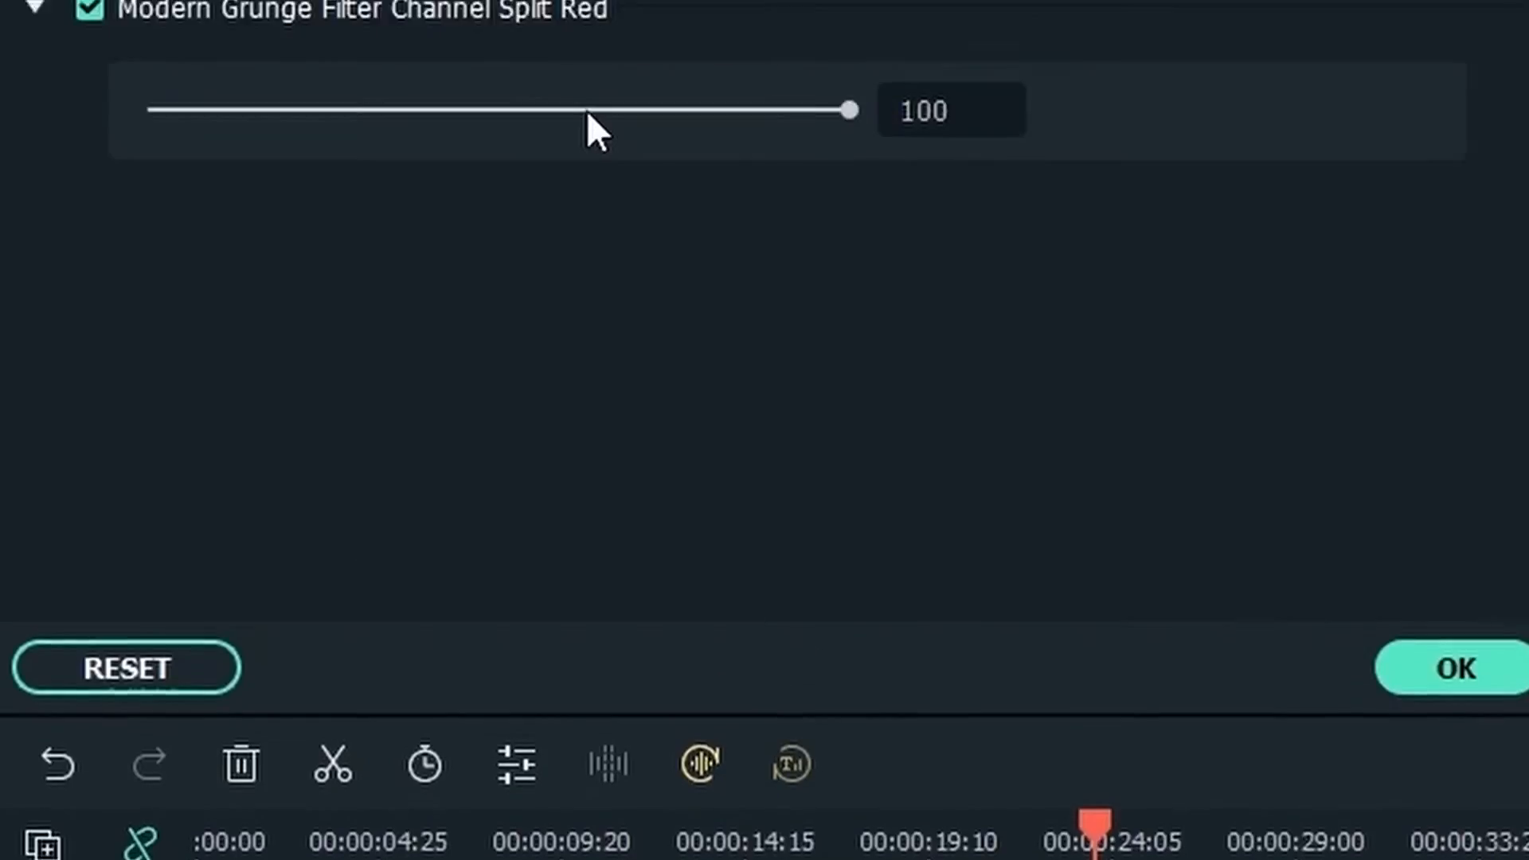
{"action": "left_click", "coordinate": [525, 231]}
{"action": "left_click", "coordinate": [522, 231]}
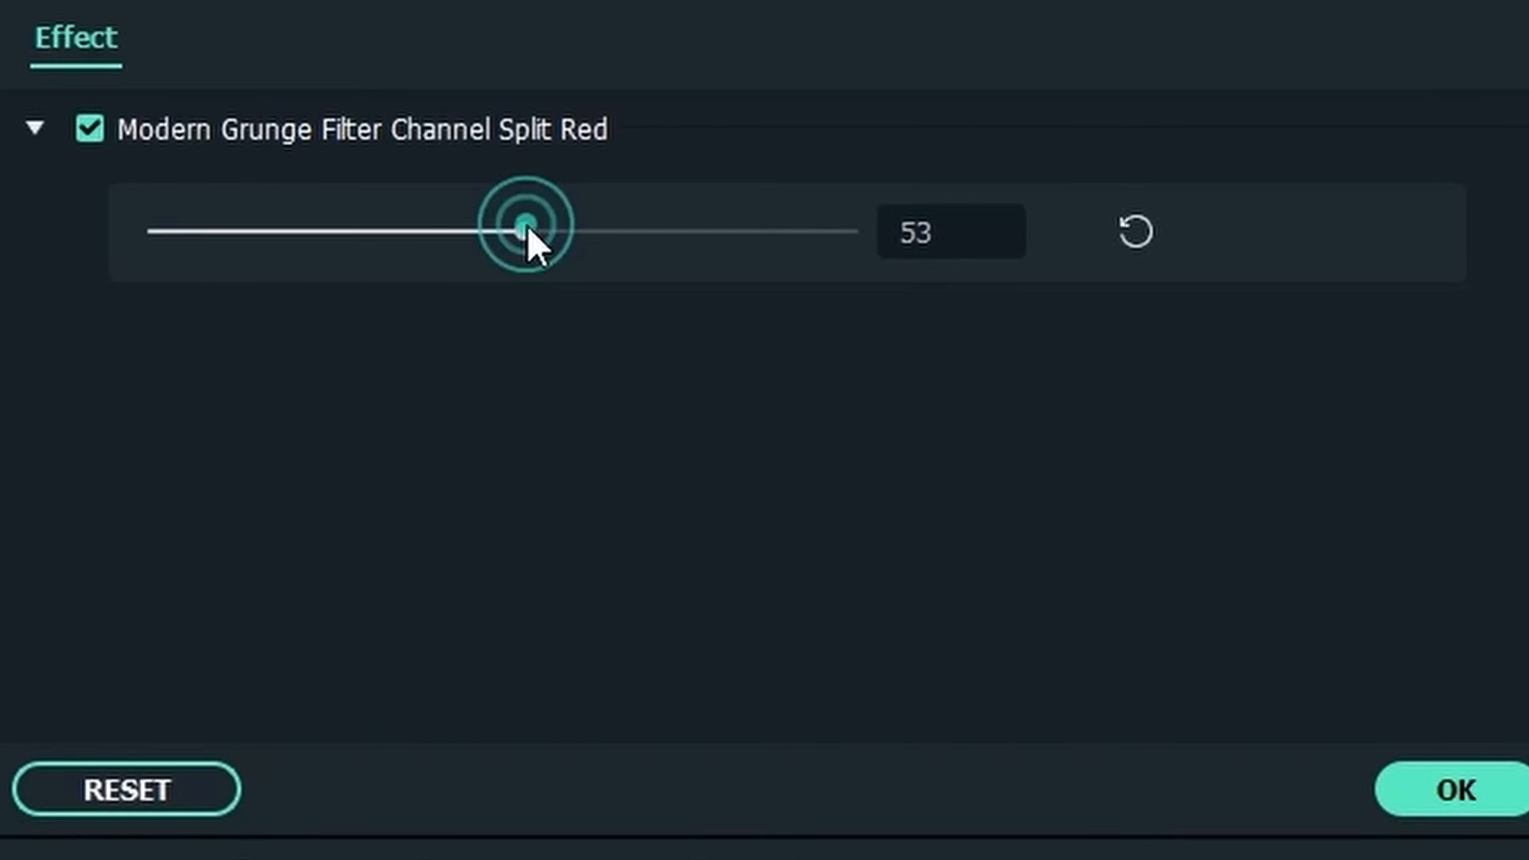
{"action": "left_click", "coordinate": [578, 231]}
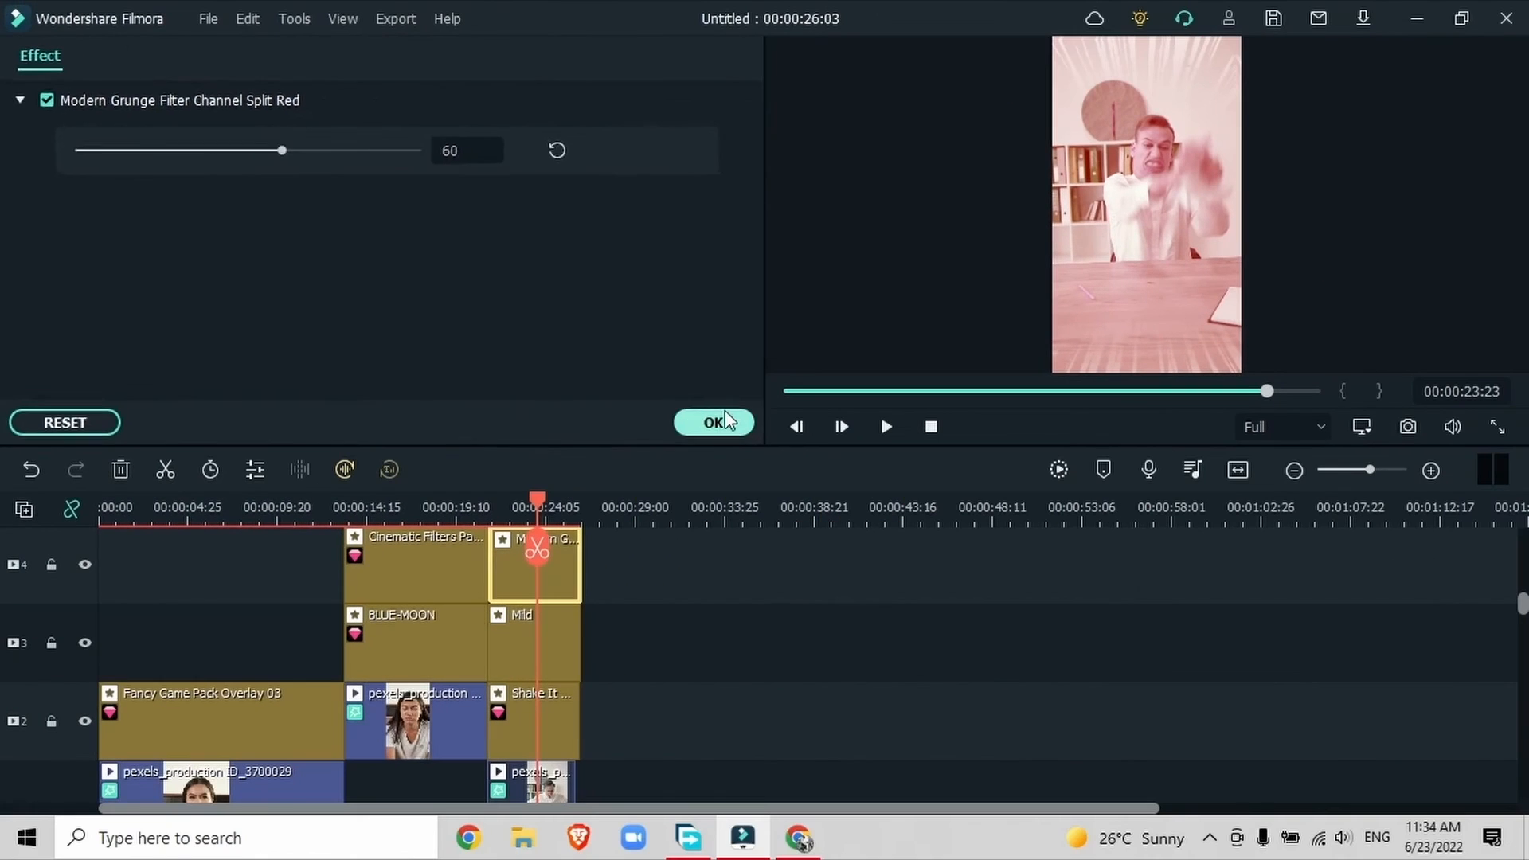
{"action": "left_click", "coordinate": [1194, 660]}
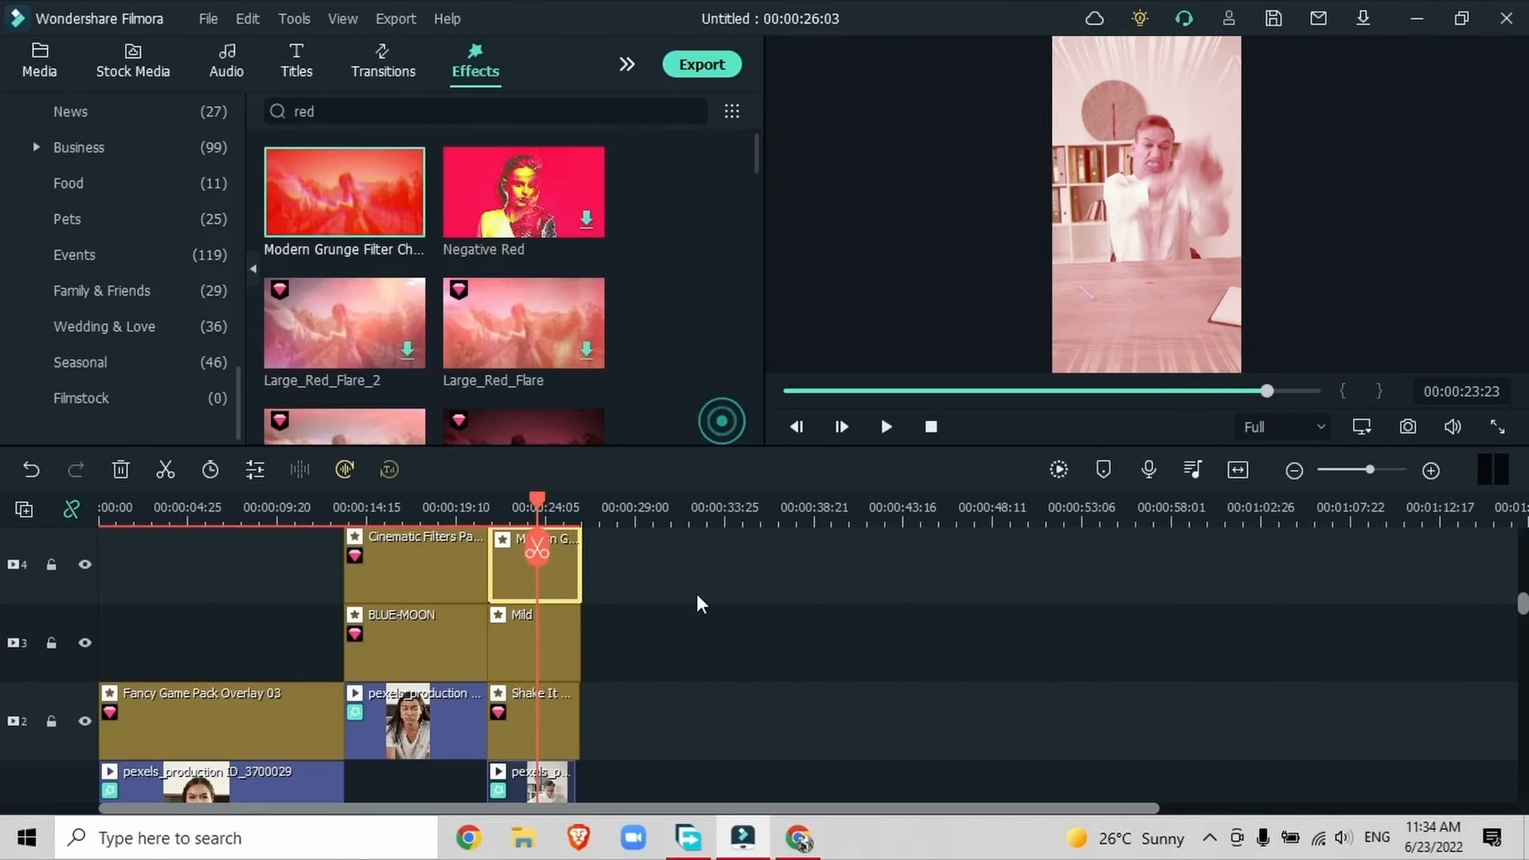
- Render the timeline preview and return the playhead to the start of the video
{"action": "left_click", "coordinate": [1059, 470]}
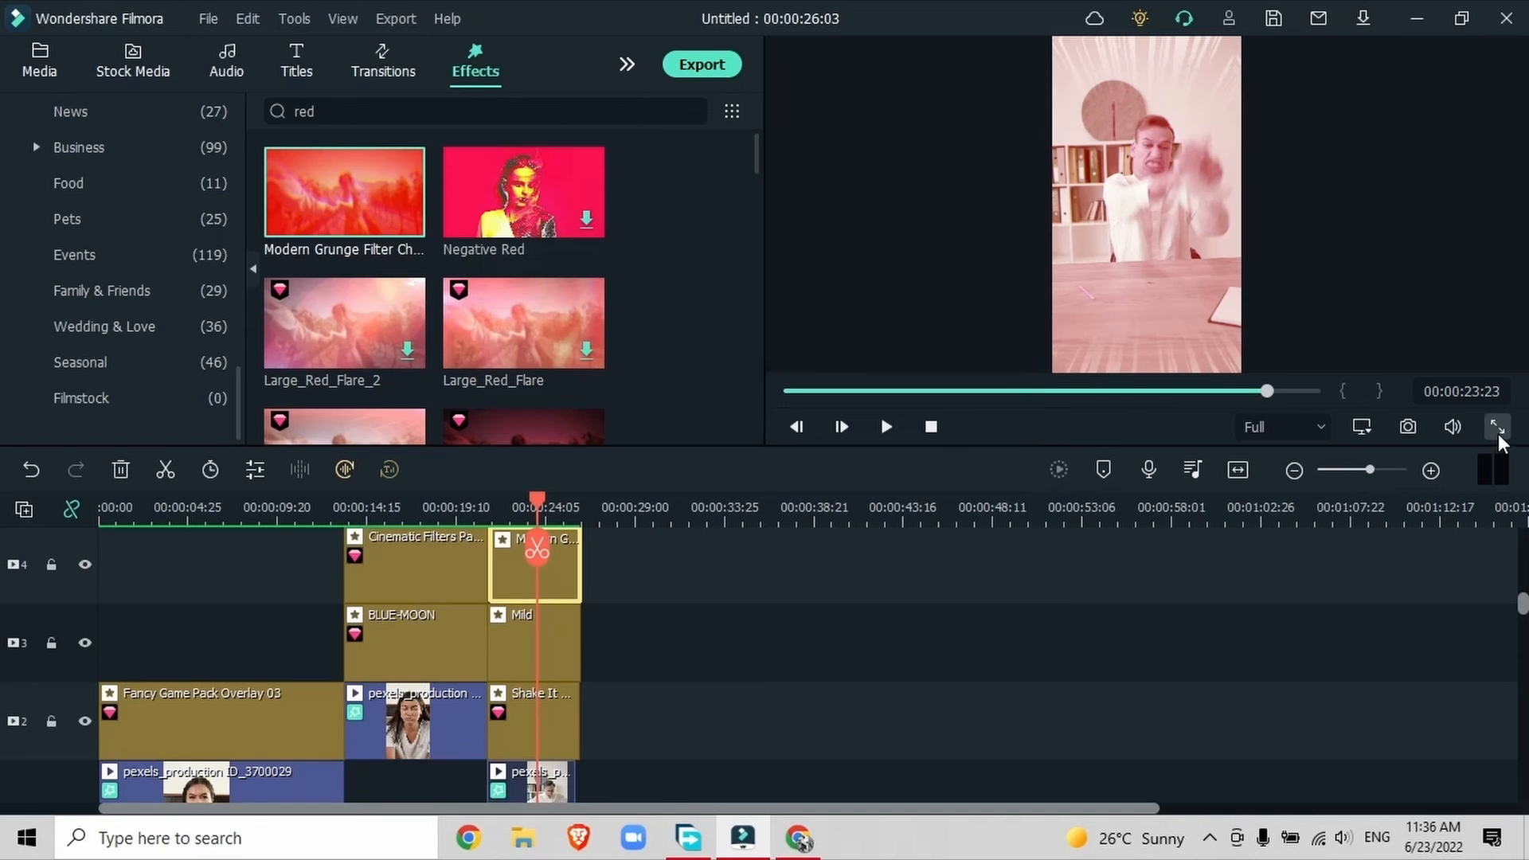
{"action": "left_click", "coordinate": [116, 503]}
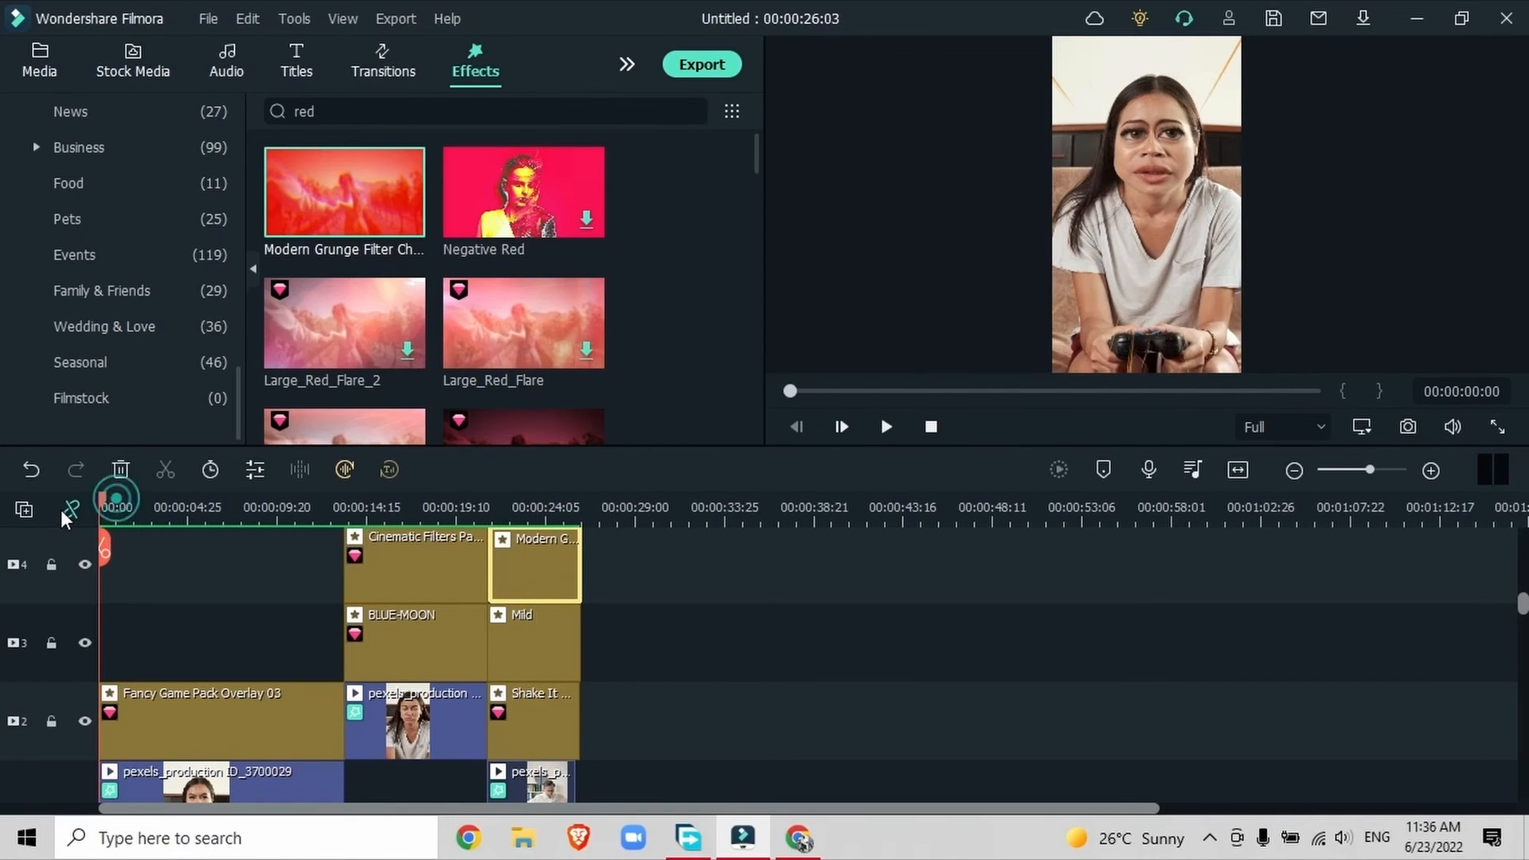